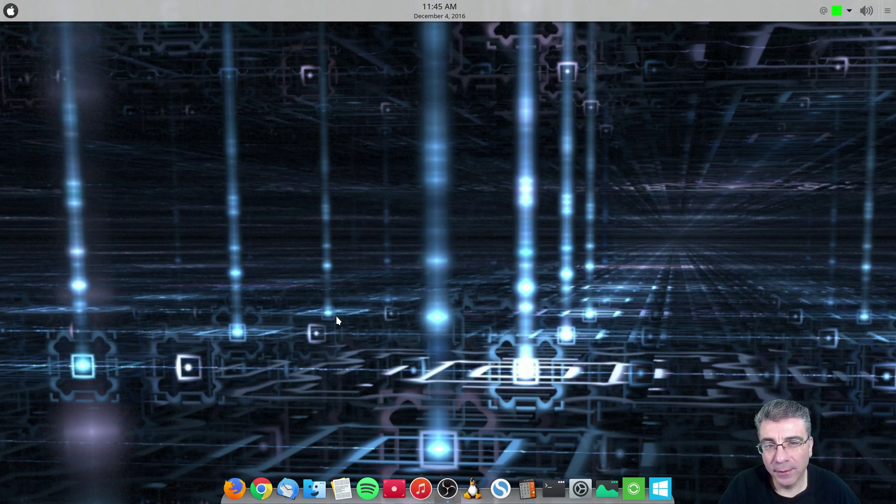
# Step: Launch System Settings and view the Network Connection Preferences and SSL pages
pyautogui.click(589, 493)
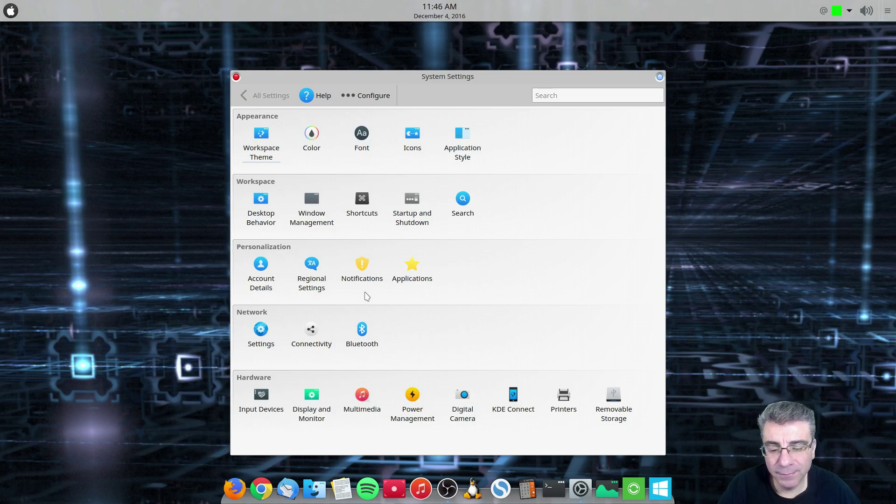
pyautogui.click(261, 329)
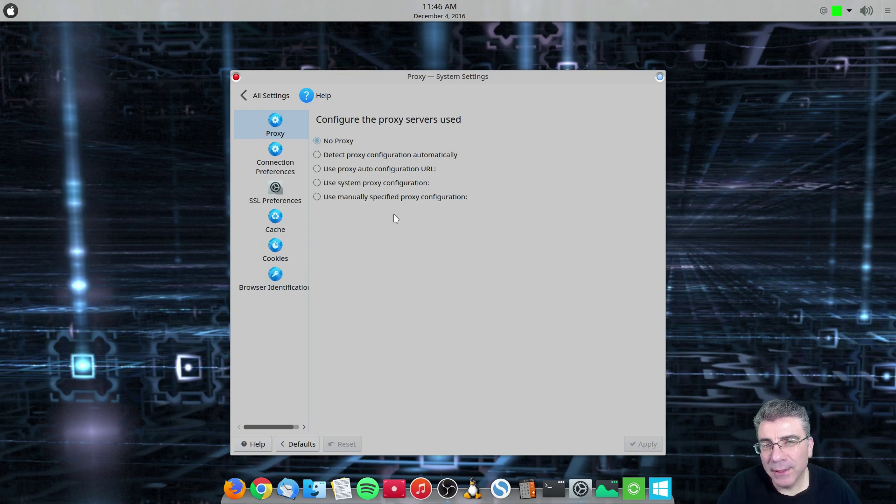
pyautogui.click(272, 165)
pyautogui.click(274, 193)
# Step: Look over Cache, Cookies and Browser Identification, then return to All Settings
pyautogui.click(273, 225)
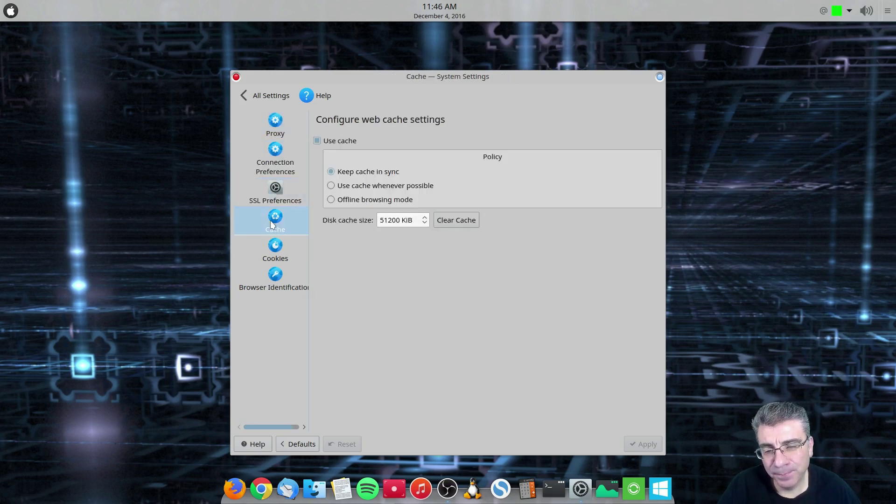
pyautogui.click(270, 259)
pyautogui.click(266, 286)
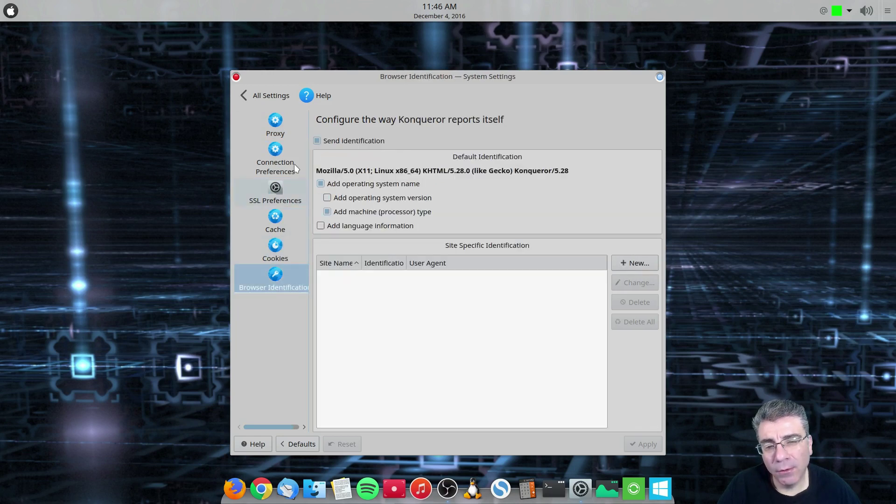
pyautogui.moveTo(523, 171); pyautogui.dragTo(554, 173)
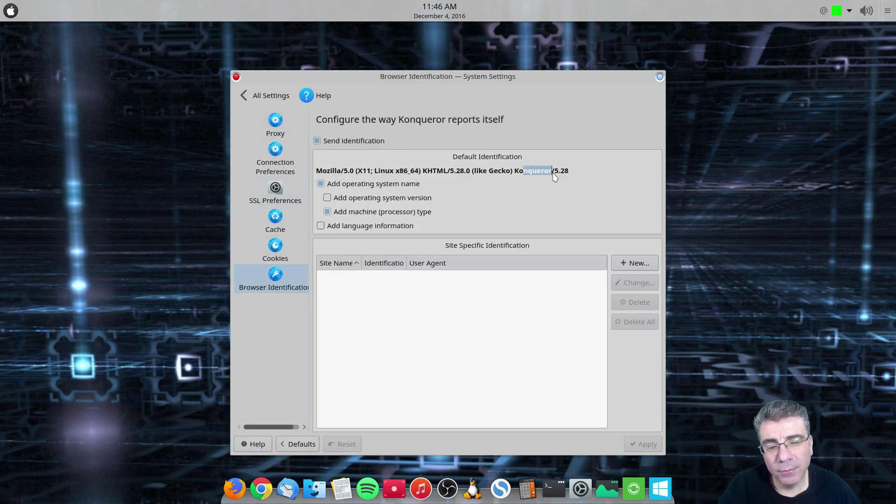
pyautogui.click(272, 98)
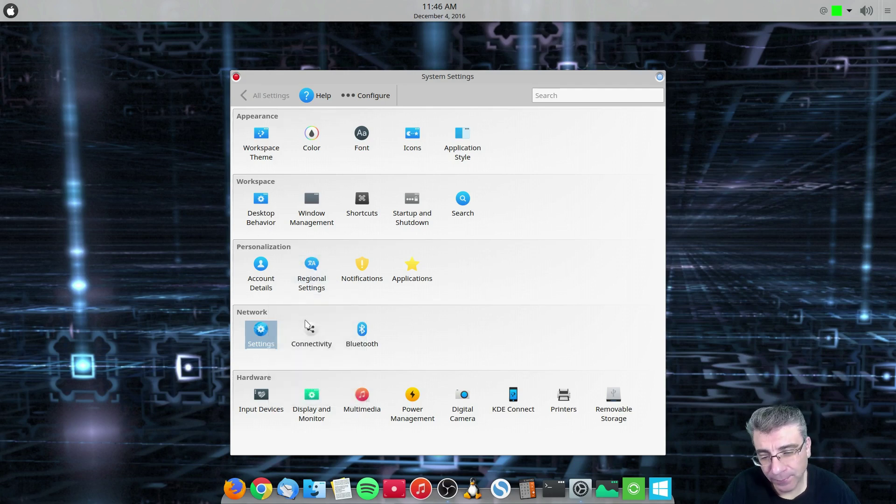
# Step: Glance at Windows Shares, then go to the Bluetooth Devices page via All Settings
pyautogui.moveTo(308, 327)
pyautogui.click(318, 392)
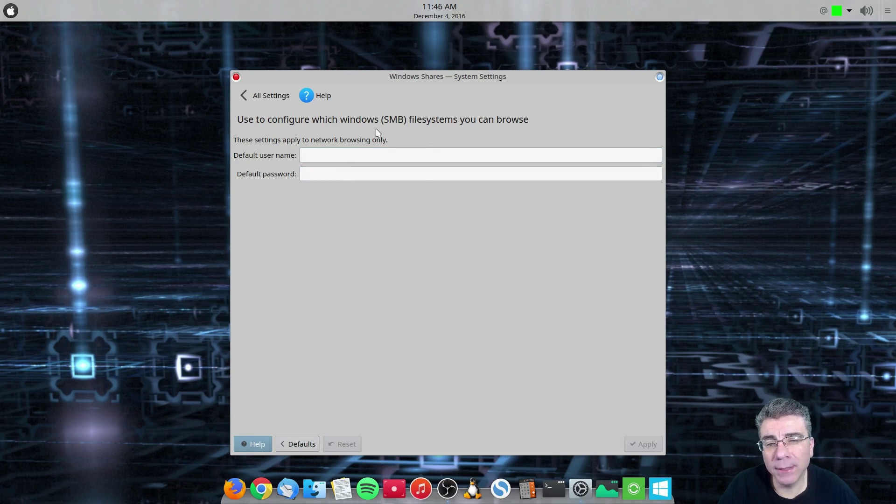
pyautogui.click(280, 105)
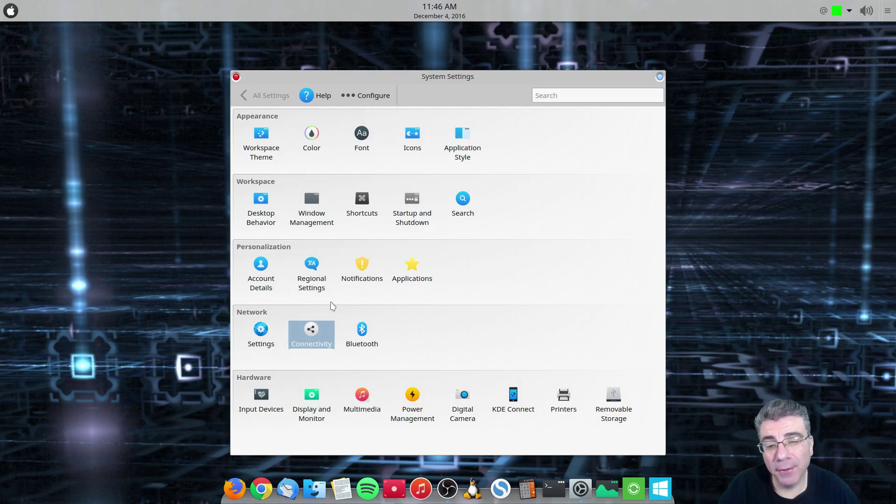
pyautogui.click(361, 334)
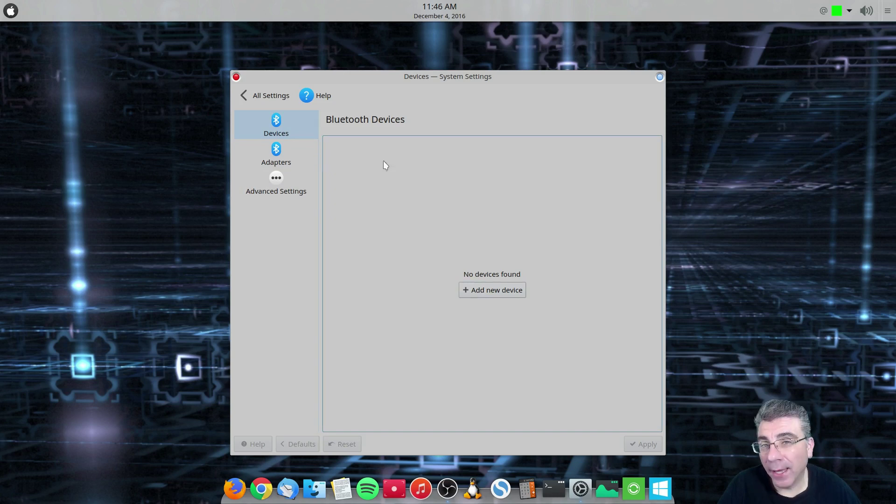
# Step: Inspect Bluetooth Adapters and Advanced Settings, keeping auto-accept at Never, then return to All Settings
pyautogui.click(264, 164)
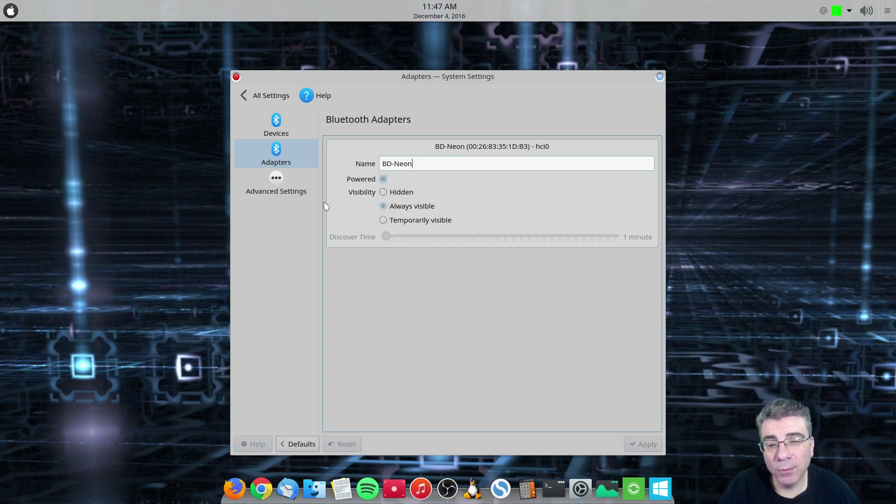
pyautogui.click(270, 189)
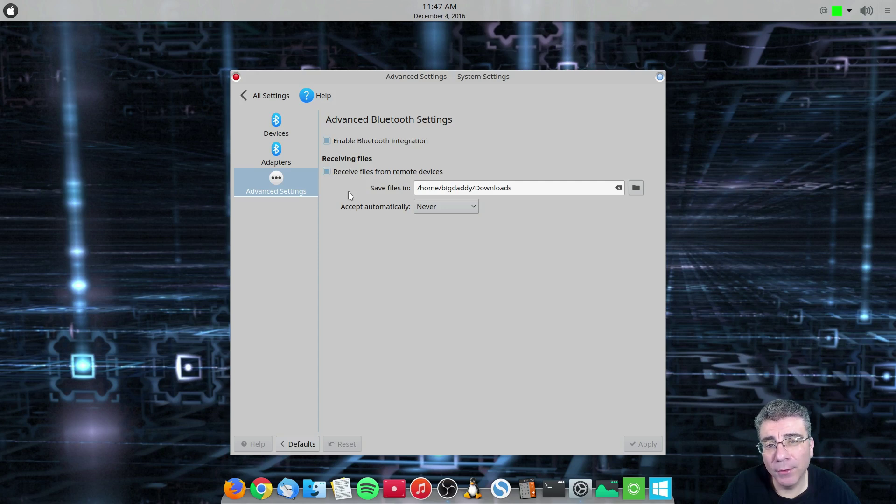
pyautogui.click(519, 188)
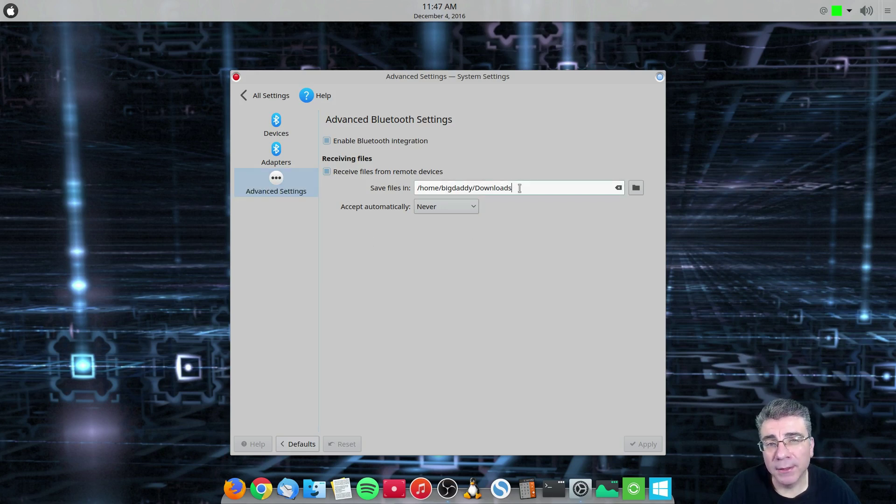
pyautogui.click(463, 212)
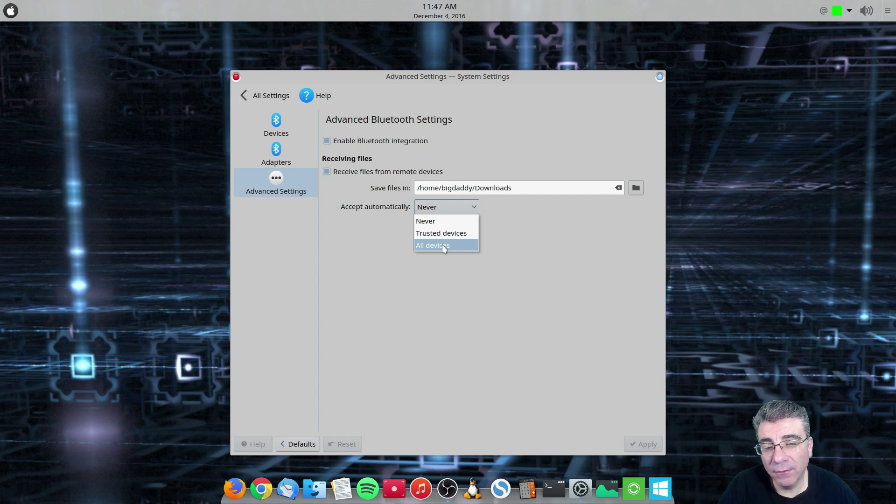
pyautogui.click(348, 277)
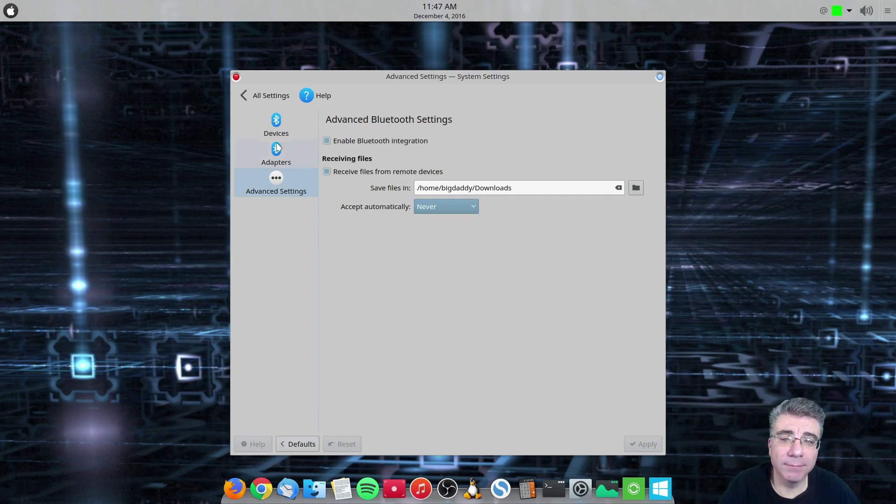
pyautogui.click(249, 98)
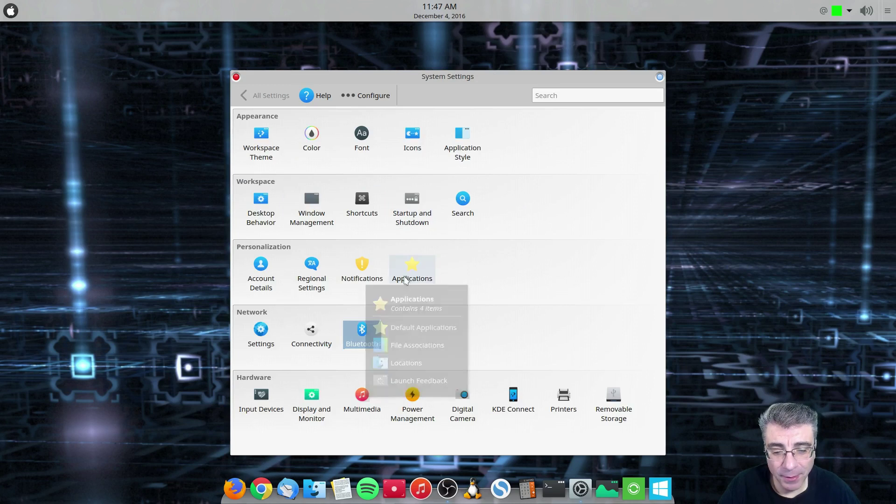
# Step: In Input Devices > Keyboard, choose the Logitech G15 extra keys via G15daemon keyboard model
pyautogui.moveTo(269, 401)
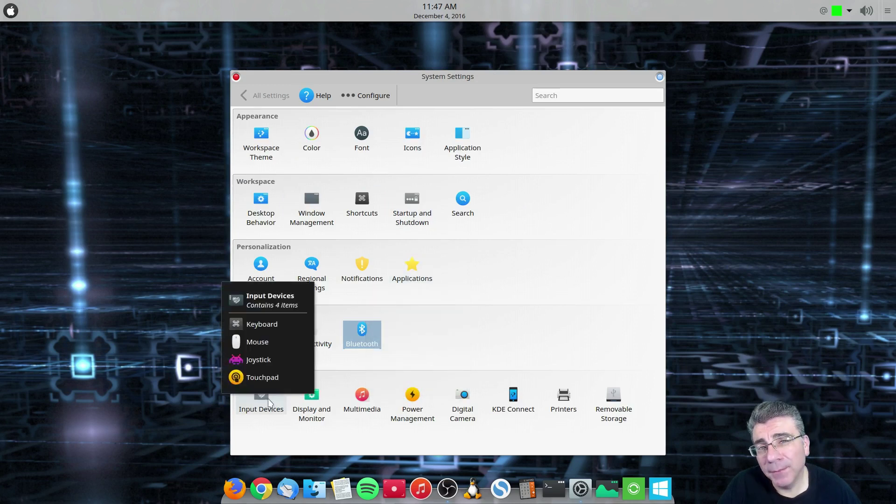
pyautogui.click(268, 399)
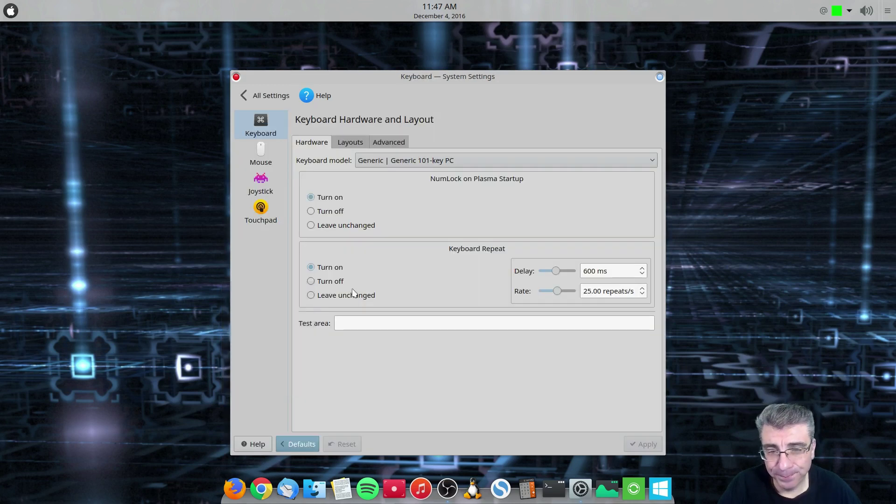
pyautogui.click(407, 162)
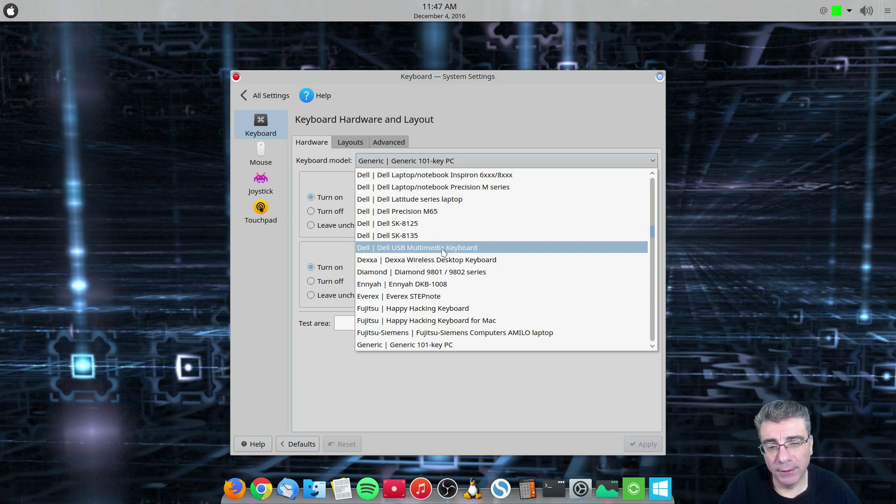
pyautogui.scroll(12, 443, 252)
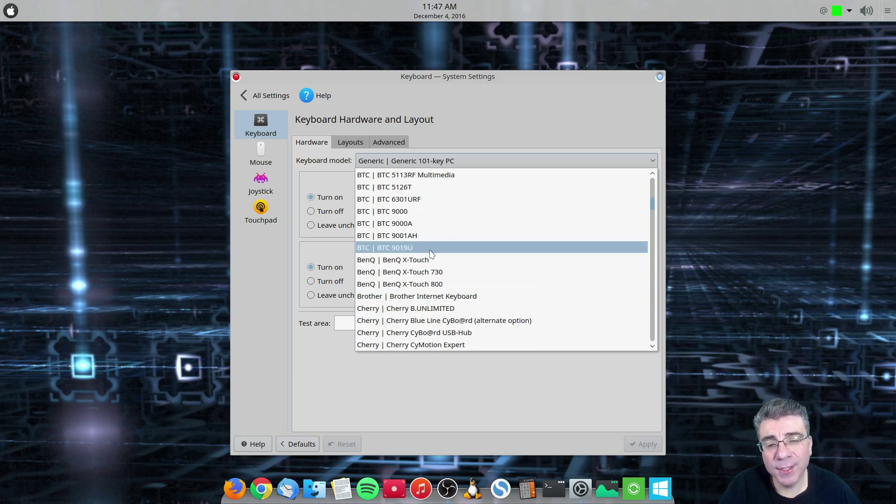
pyautogui.scroll(6, 431, 254)
pyautogui.scroll(-12, 428, 255)
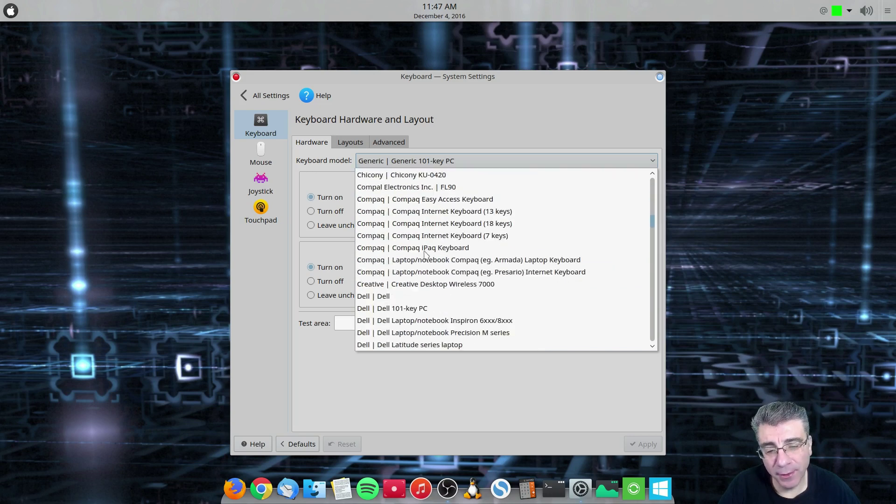
pyautogui.scroll(-20, 424, 254)
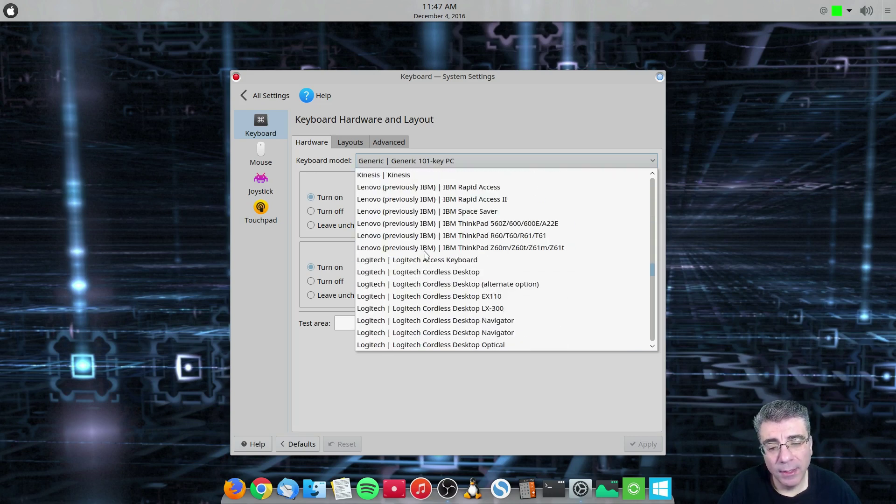
pyautogui.scroll(-3, 425, 254)
pyautogui.click(559, 106)
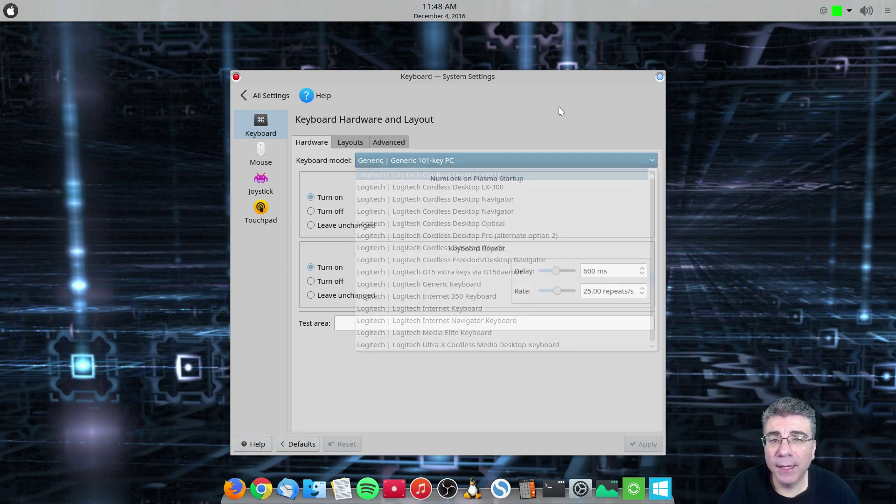
pyautogui.click(466, 161)
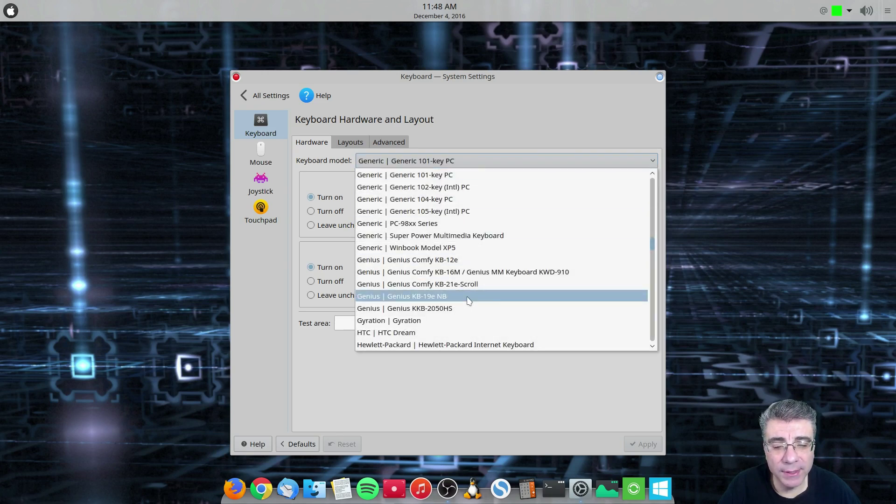
pyautogui.scroll(-13, 462, 297)
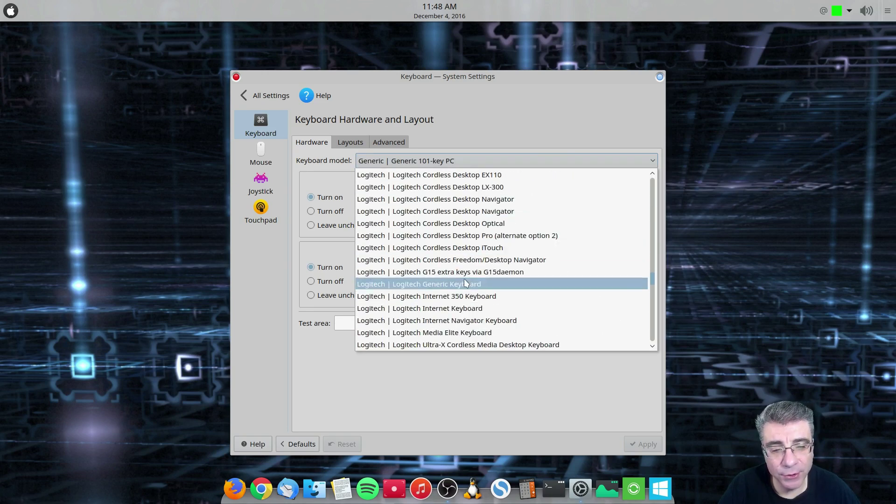
pyautogui.scroll(-2, 458, 253)
pyautogui.click(456, 226)
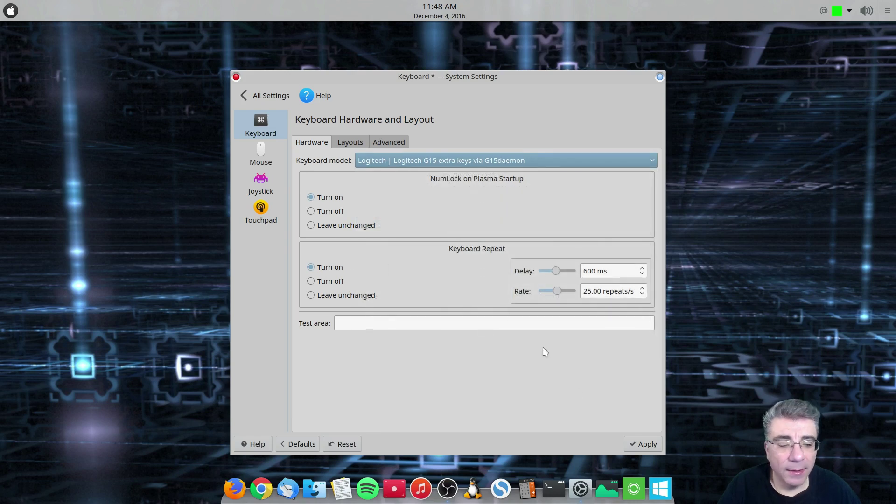
# Step: Apply the Logitech G15 keyboard model change
pyautogui.click(642, 444)
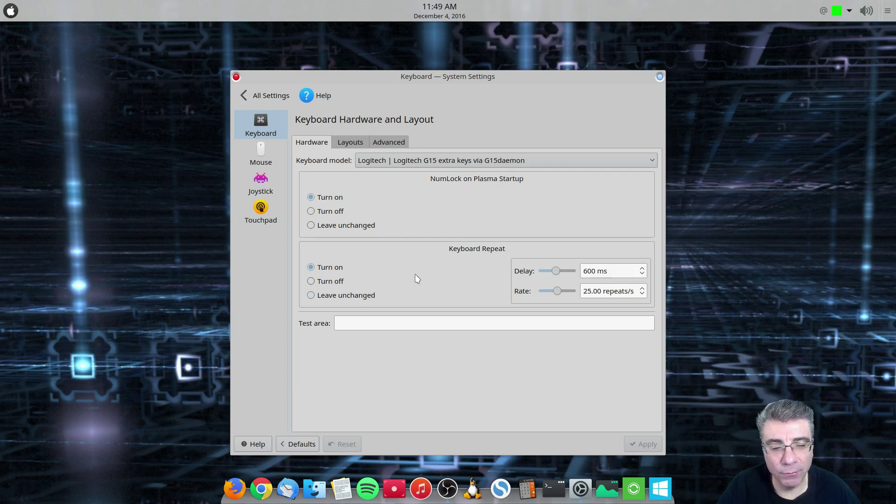
# Step: Review the keyboard Layouts settings, then switch to the Advanced keyboard options
pyautogui.click(359, 146)
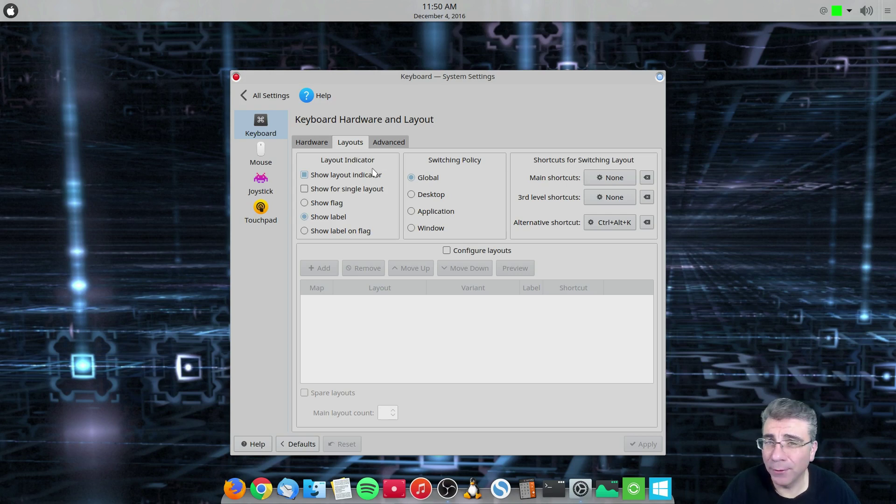
pyautogui.click(401, 145)
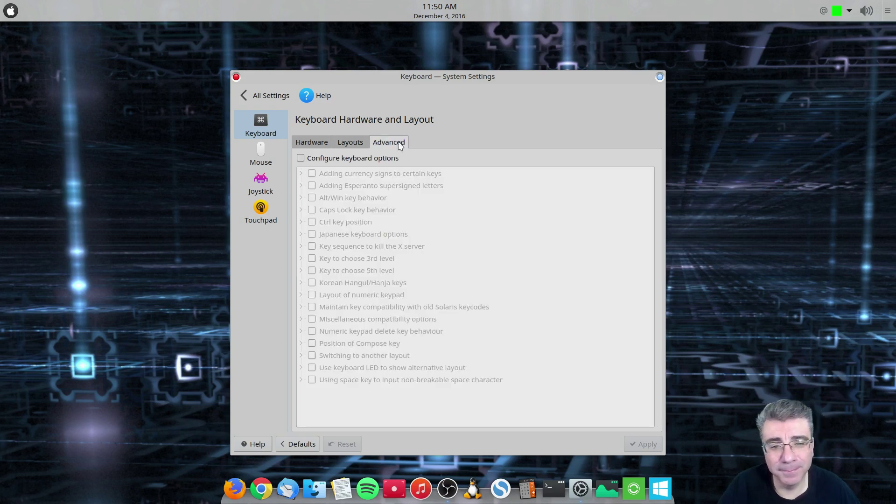
# Step: Tick 'Configure keyboard options' and expand, then collapse, the Alt/Win key behavior group
pyautogui.click(324, 159)
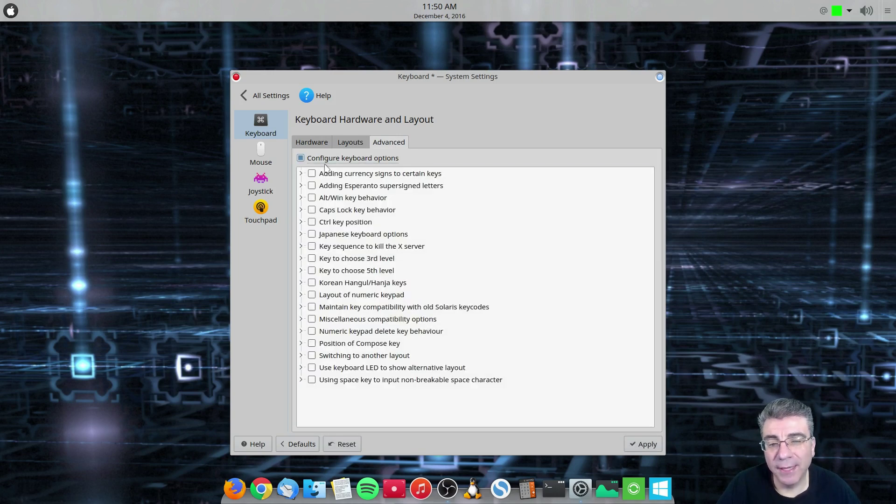
pyautogui.click(301, 198)
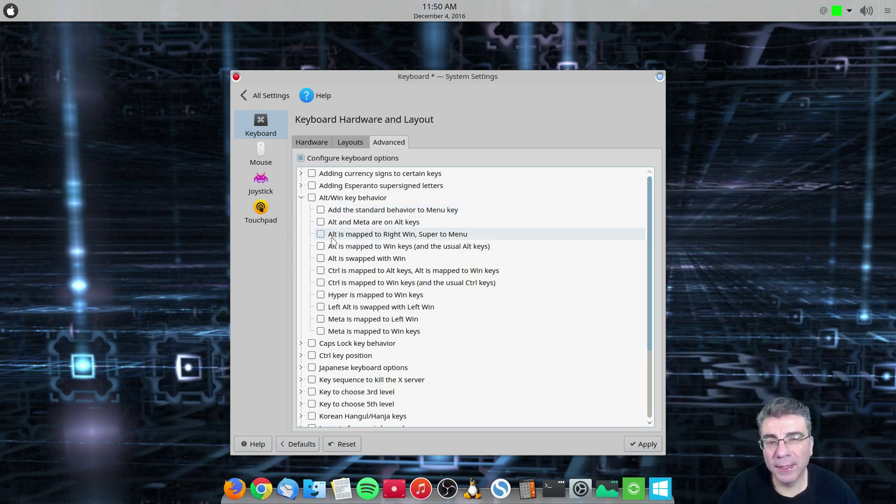
pyautogui.click(302, 198)
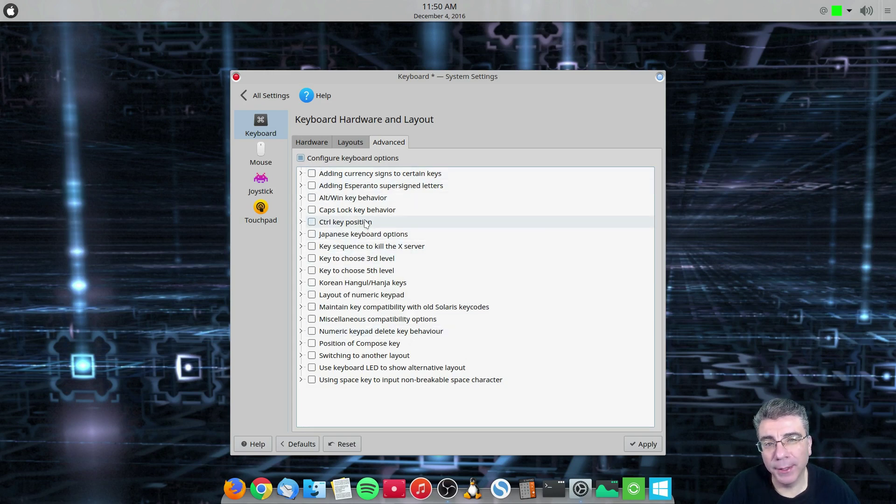
# Step: Switch to Mouse settings, answering the prompt about unapplied keyboard changes
pyautogui.click(268, 151)
pyautogui.click(464, 272)
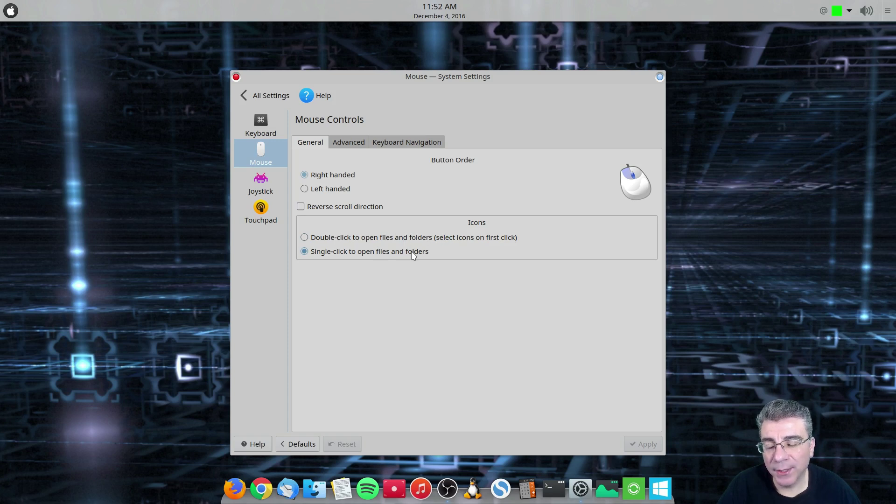
# Step: Show the Advanced mouse settings and focus the 2.0 x pointer acceleration value
pyautogui.click(357, 142)
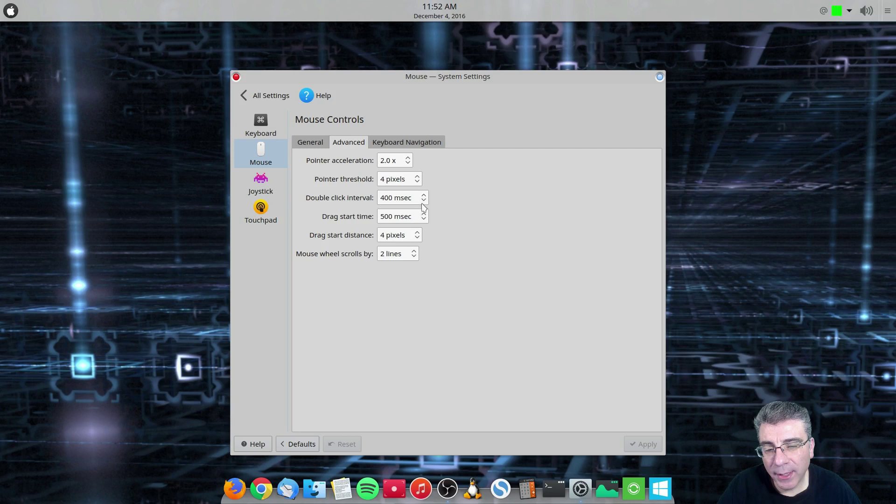
pyautogui.click(386, 165)
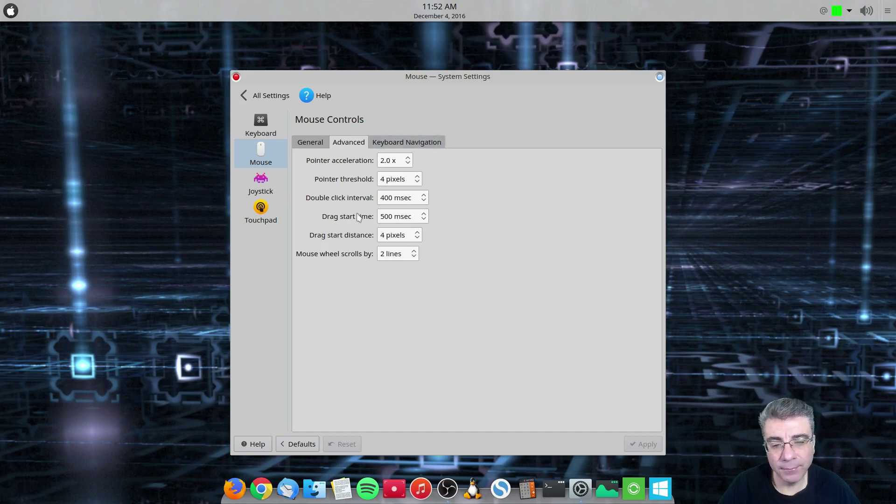
# Step: Check the Keyboard Navigation num-pad pointer options, then open the Joystick page
pyautogui.click(434, 145)
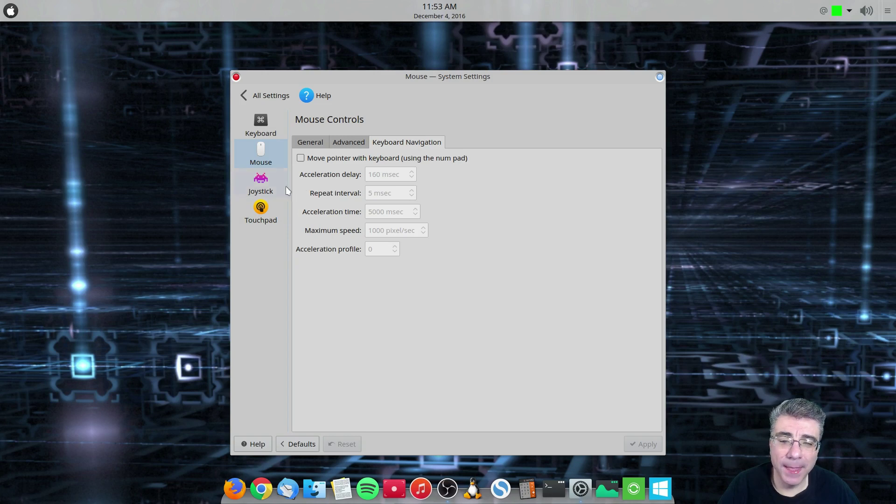
pyautogui.click(273, 183)
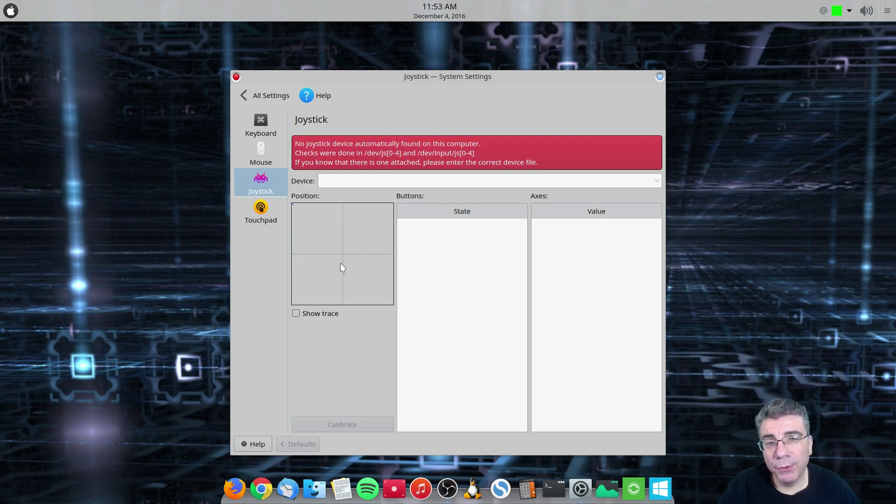
# Step: Look through the Touchpad Scrolling, Pointer Motion, Sensitivity and Enable/Disable tabs, then discard and return to All Settings
pyautogui.click(275, 210)
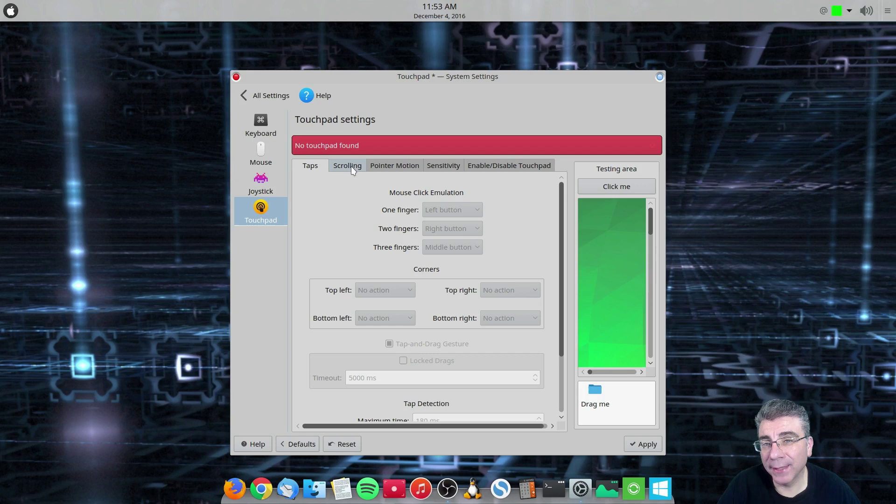
pyautogui.click(353, 169)
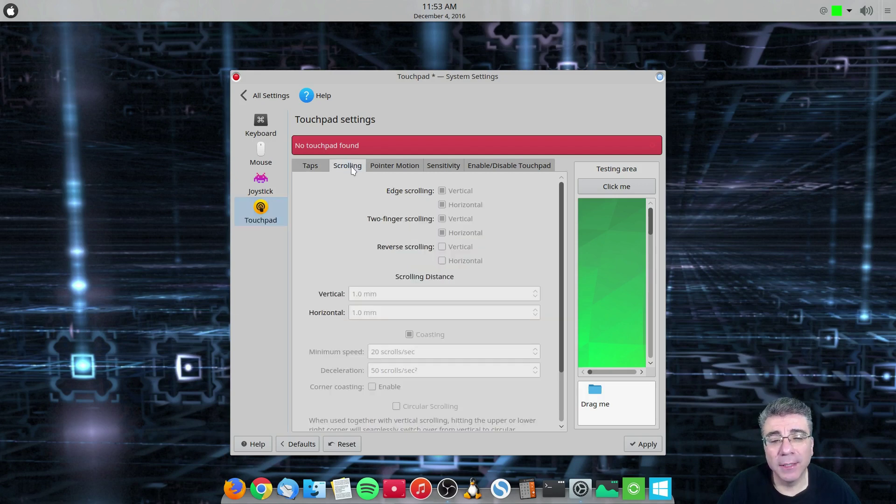
pyautogui.click(398, 167)
pyautogui.click(447, 166)
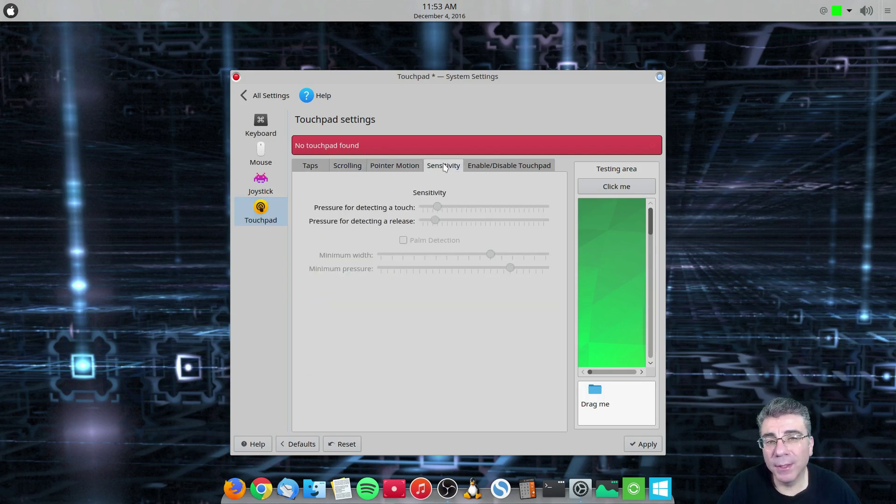
pyautogui.click(473, 167)
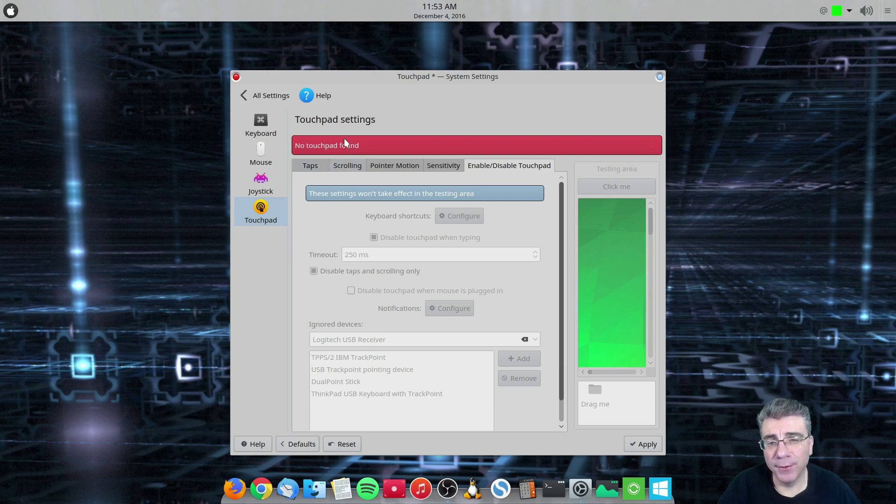
pyautogui.click(266, 95)
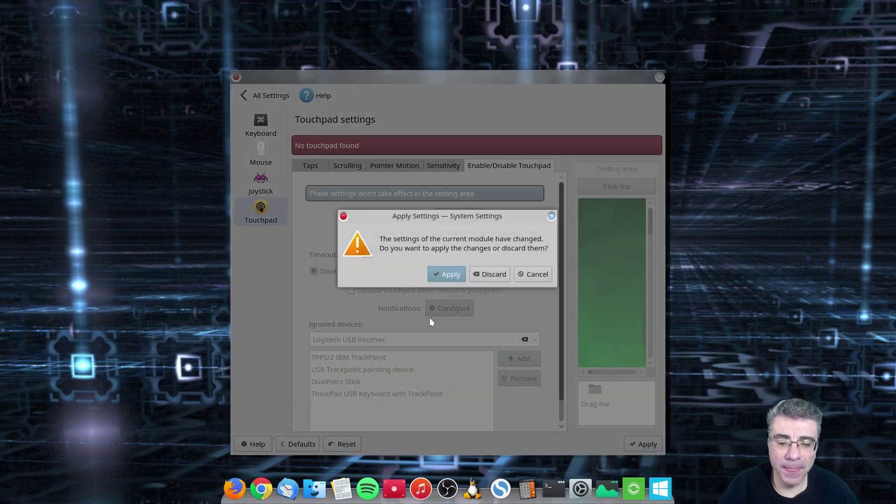
pyautogui.click(491, 273)
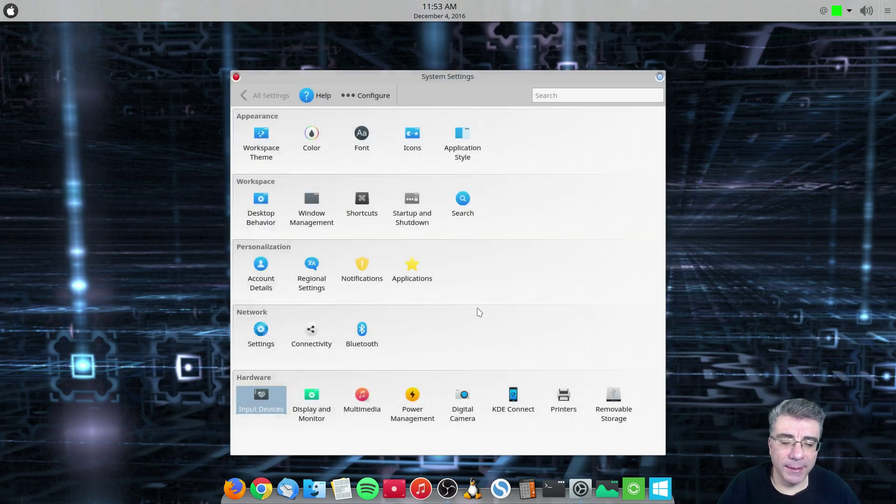
# Step: Show the Display and Monitor page with the HP and Goldstar monitors, nudging the window up-left
pyautogui.click(315, 396)
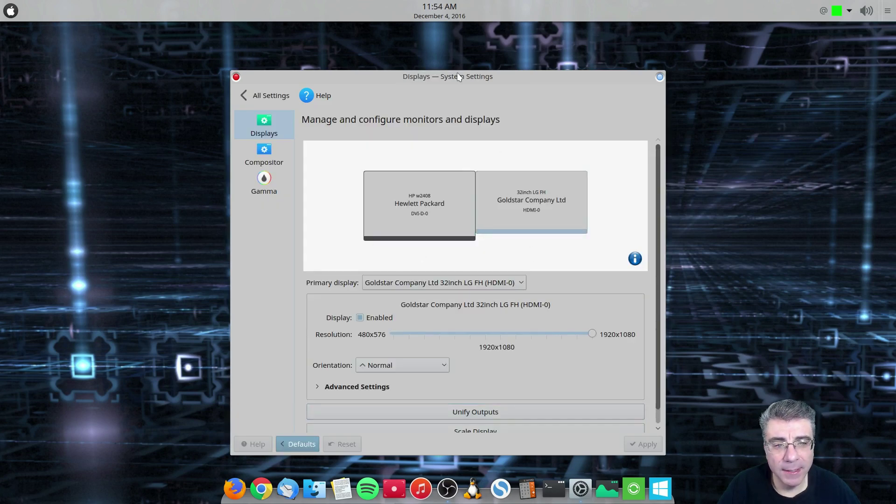
pyautogui.moveTo(459, 76); pyautogui.dragTo(439, 66)
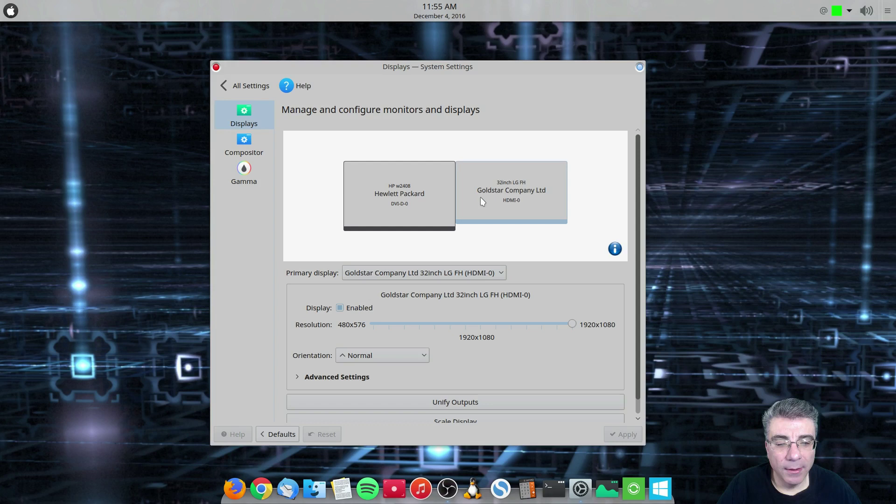
# Step: Rearrange the two displays with HP on the left, keeping the Goldstar monitor at Normal orientation
pyautogui.moveTo(483, 201); pyautogui.dragTo(444, 189)
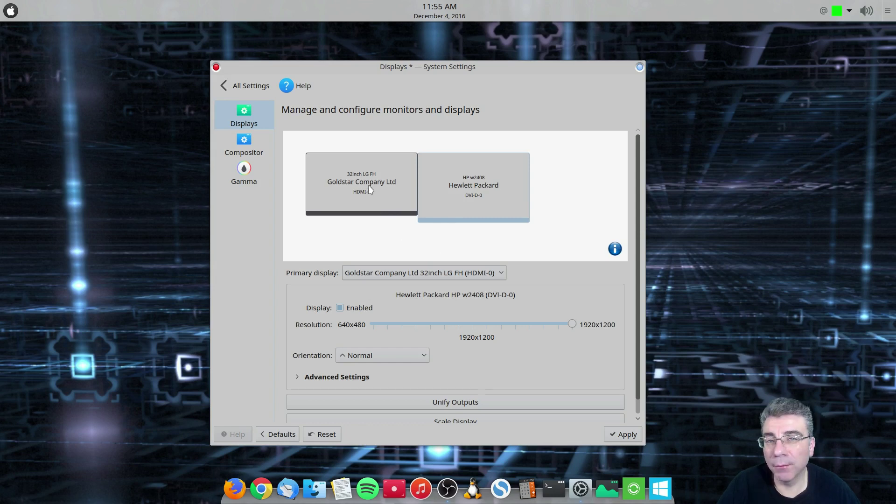
pyautogui.moveTo(370, 187); pyautogui.dragTo(523, 186)
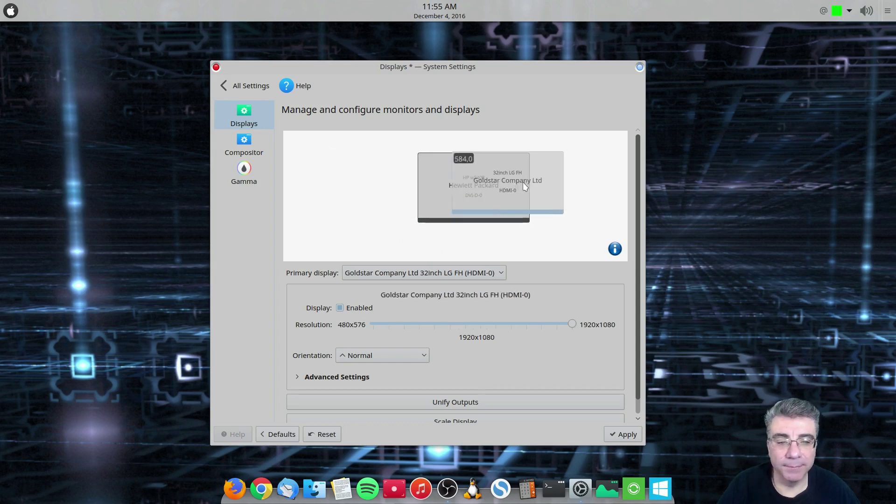
pyautogui.moveTo(456, 186); pyautogui.dragTo(381, 189)
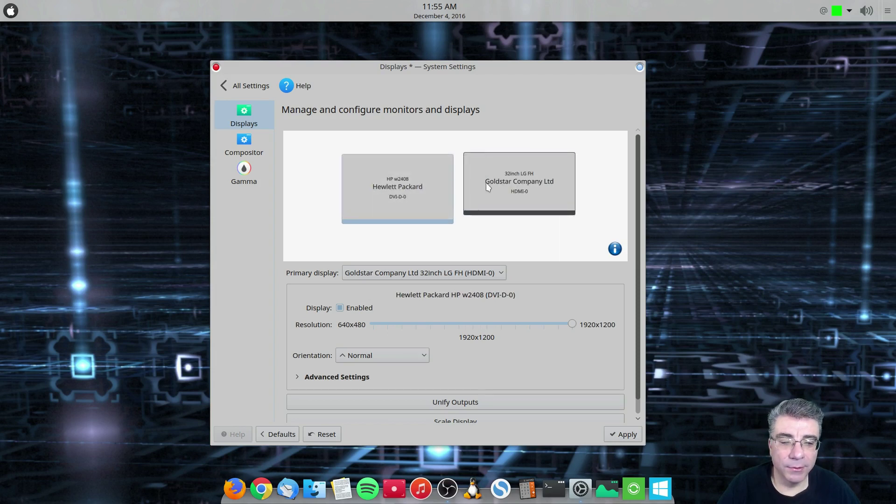
pyautogui.click(487, 186)
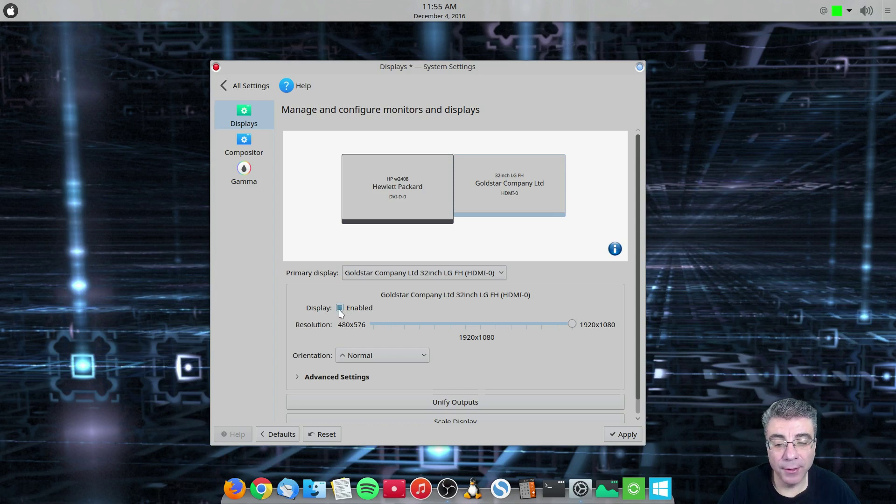
pyautogui.click(379, 358)
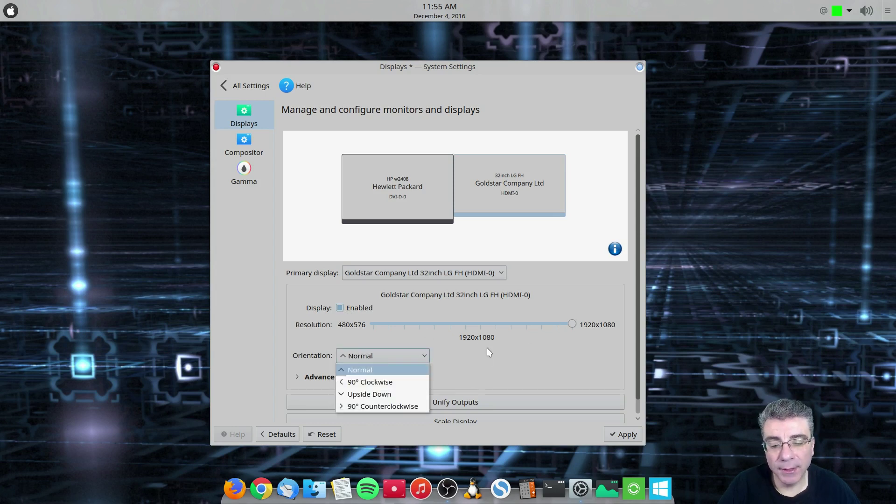
pyautogui.click(546, 346)
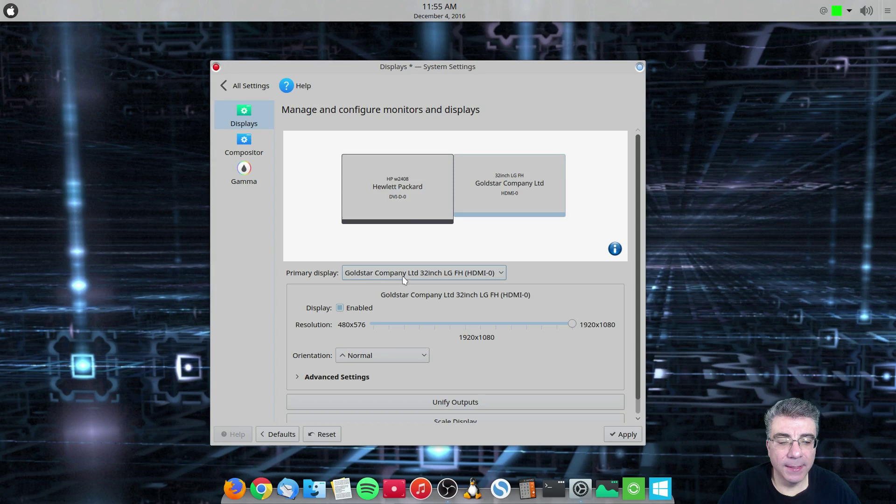
# Step: Rotate the HP monitor 90° counterclockwise into portrait and try placing Goldstar beside it
pyautogui.click(398, 195)
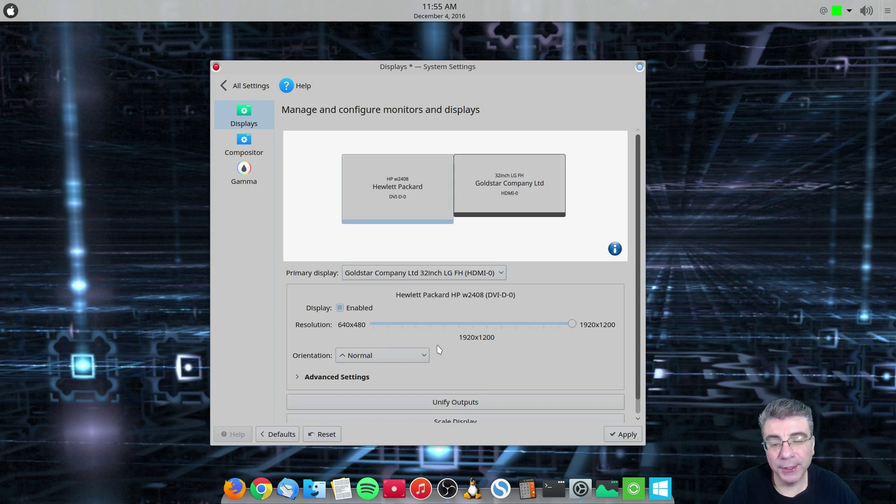
pyautogui.click(392, 357)
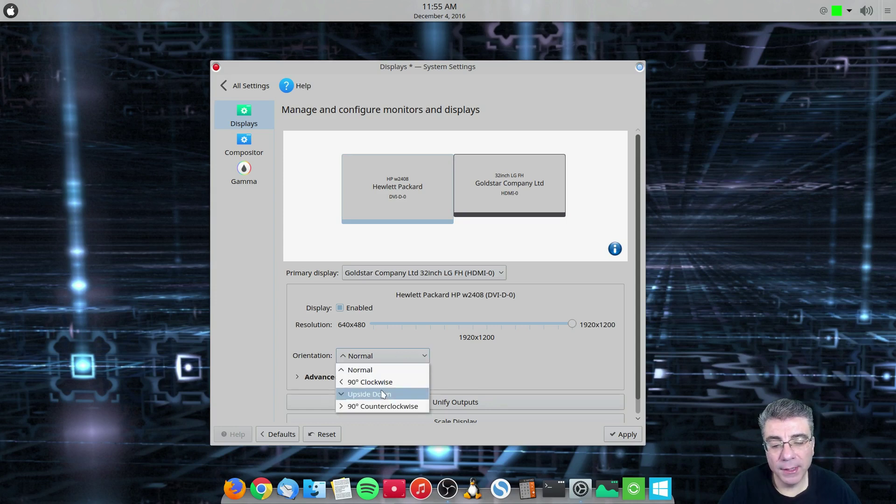
pyautogui.click(382, 405)
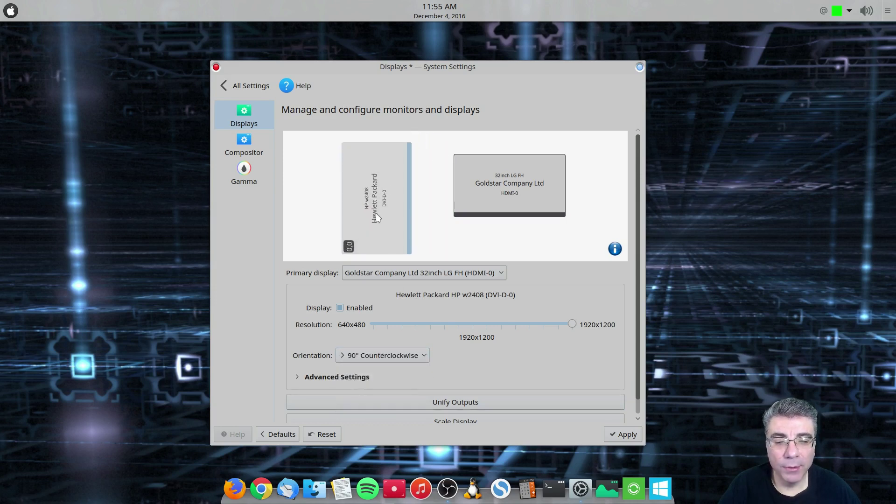
pyautogui.moveTo(483, 204); pyautogui.dragTo(441, 191)
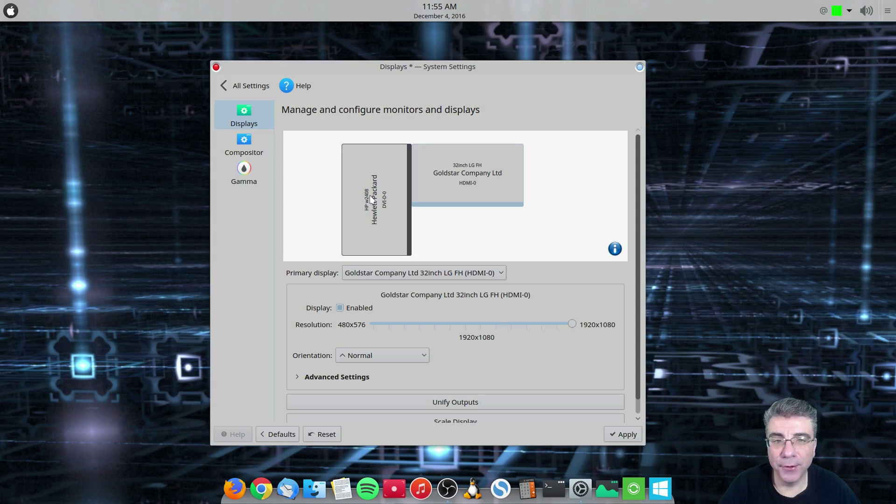
pyautogui.moveTo(440, 194); pyautogui.dragTo(490, 195)
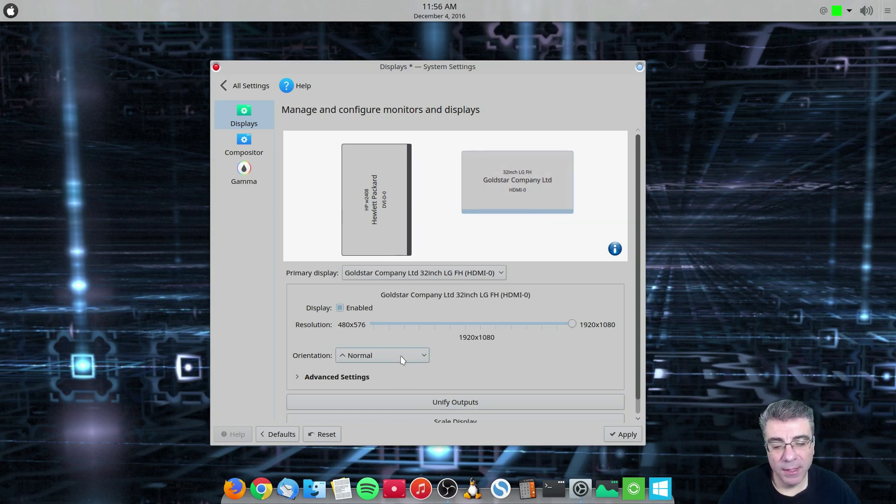
# Step: Return the HP monitor to Normal orientation, put Goldstar to its right, and leave the primary display unchanged
pyautogui.click(386, 240)
pyautogui.click(384, 357)
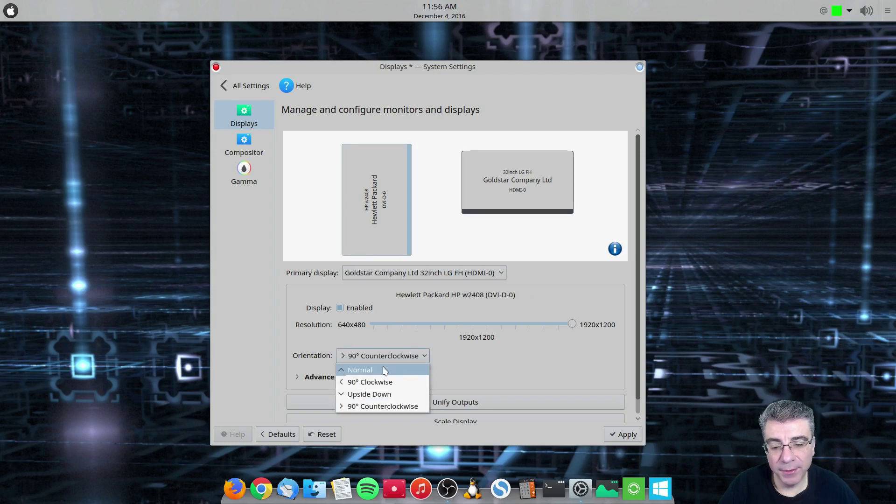
pyautogui.click(385, 370)
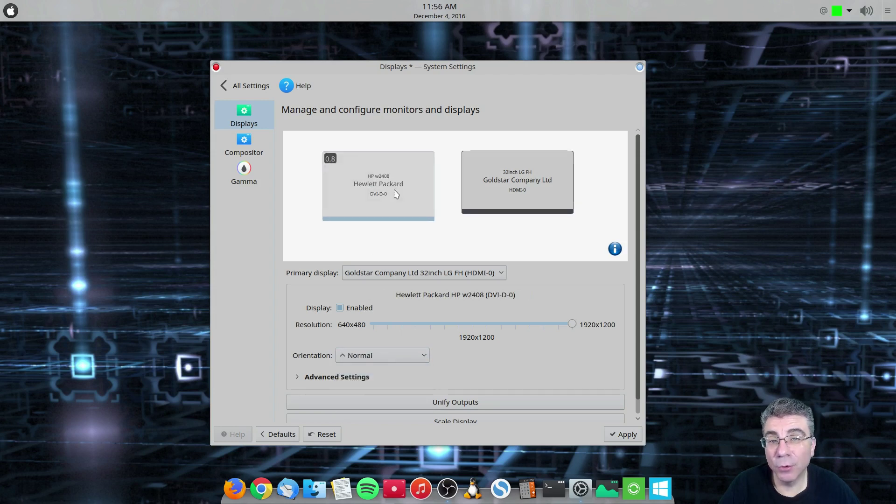
pyautogui.moveTo(509, 194); pyautogui.dragTo(473, 200)
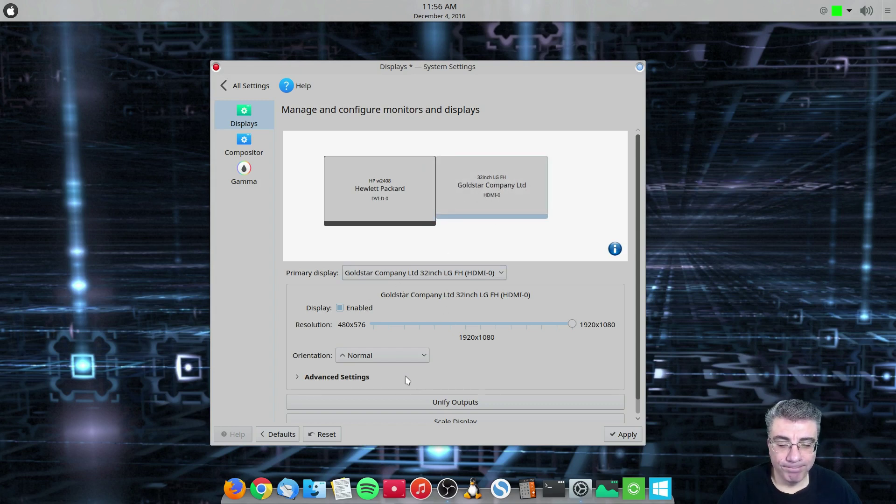
pyautogui.click(371, 273)
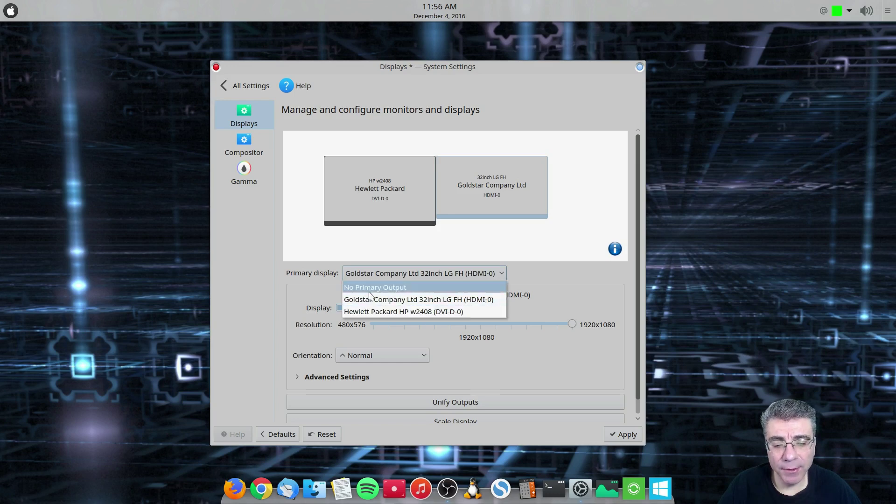
pyautogui.click(386, 269)
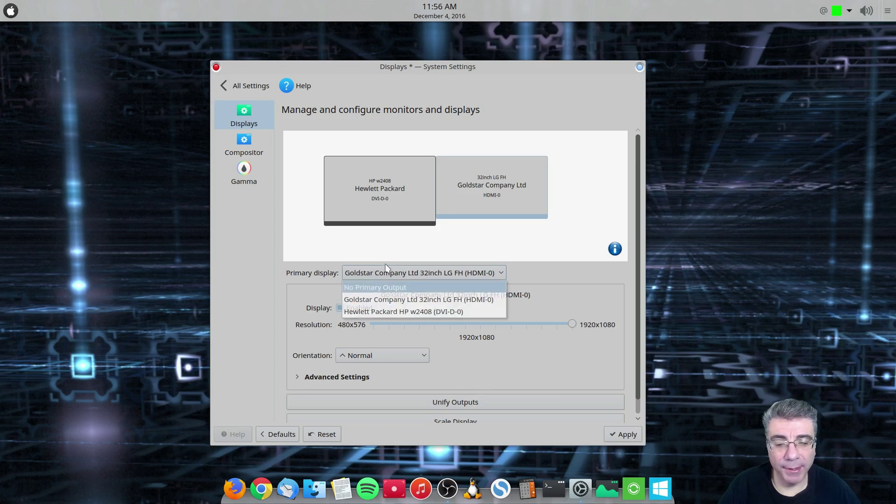
pyautogui.click(256, 155)
# Step: Discard the unsaved display arrangement so the Compositor page loads
pyautogui.click(480, 261)
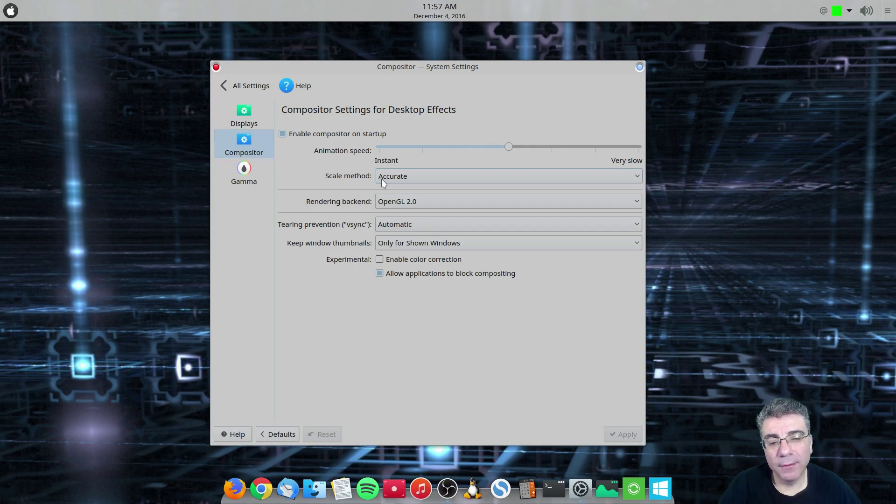
pyautogui.click(382, 178)
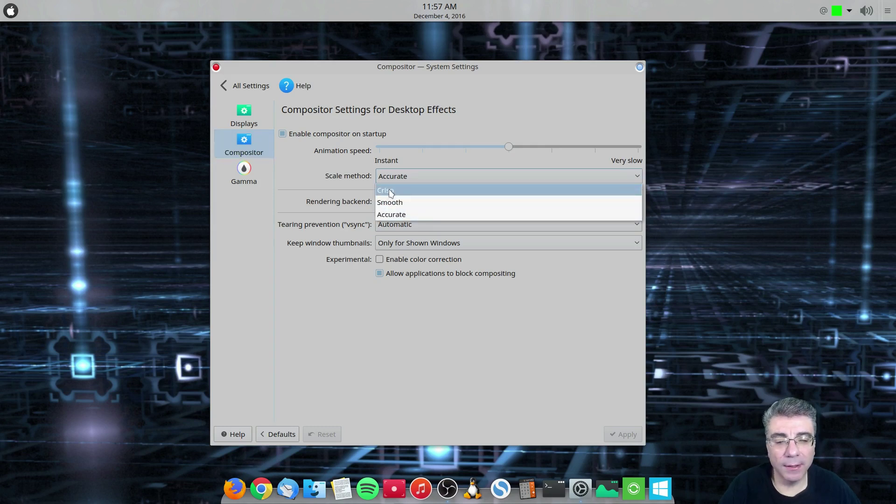
pyautogui.click(391, 192)
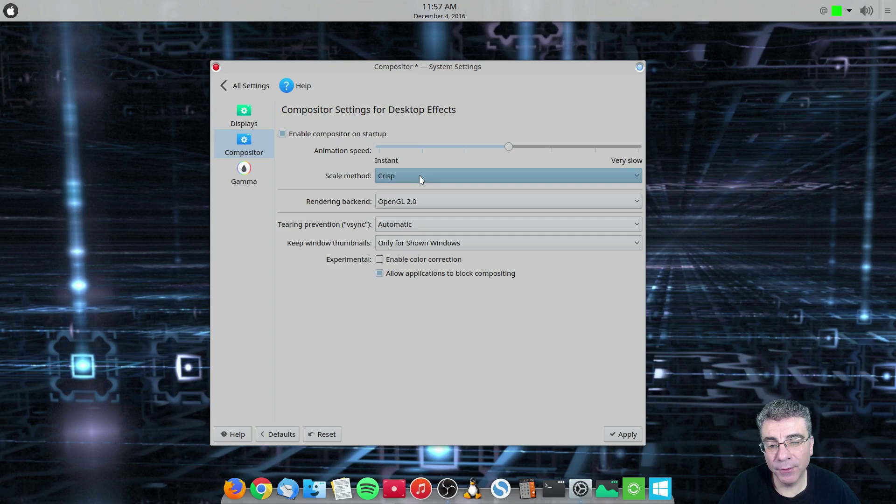
pyautogui.click(397, 224)
pyautogui.click(396, 276)
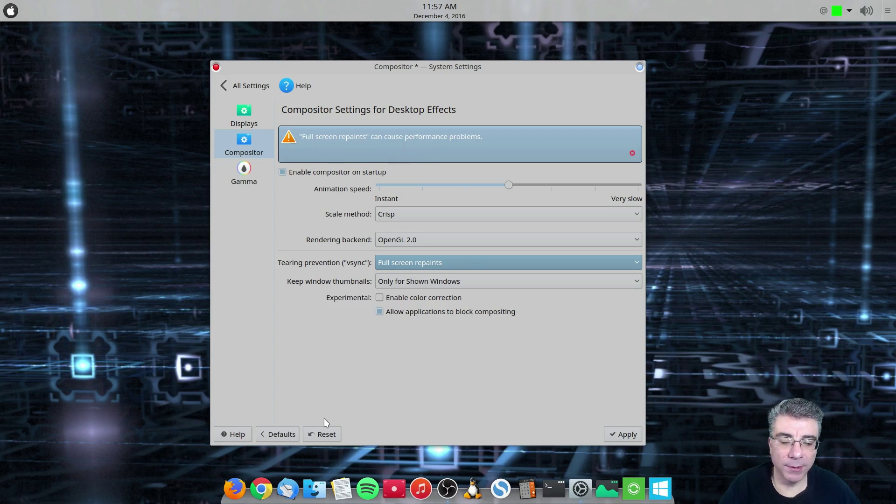
pyautogui.click(326, 434)
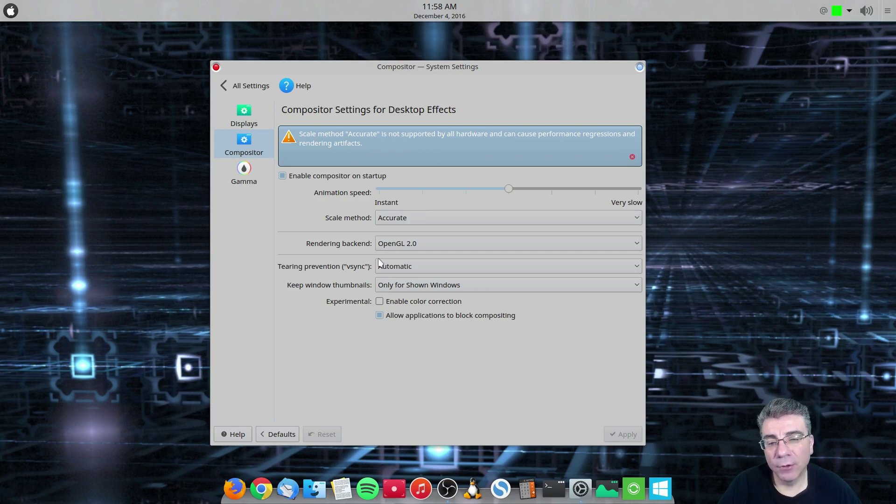
pyautogui.click(410, 249)
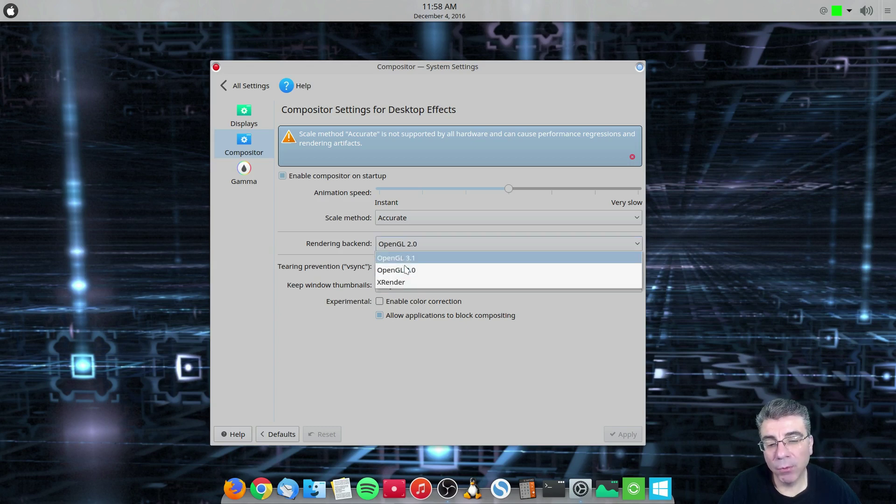
pyautogui.click(341, 363)
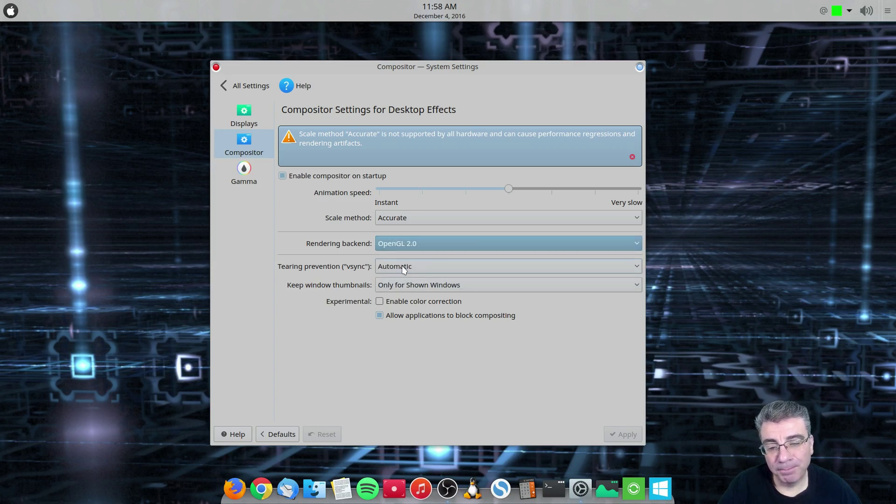
pyautogui.click(404, 269)
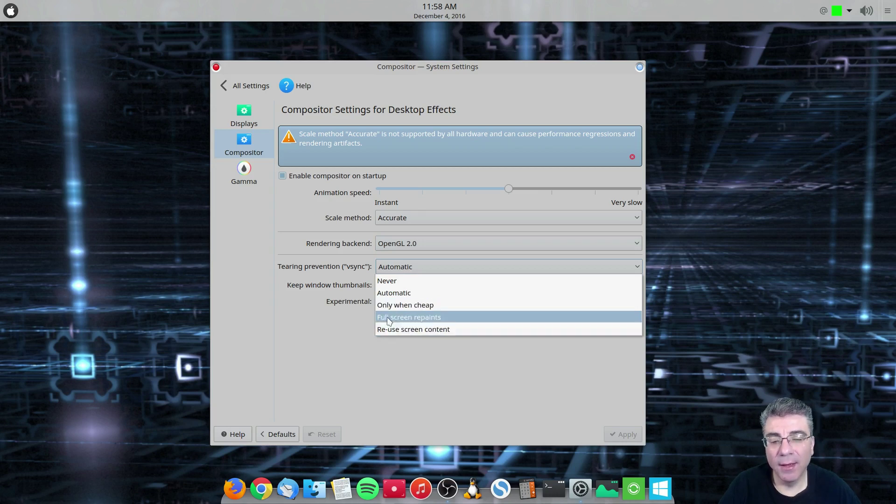
pyautogui.click(334, 356)
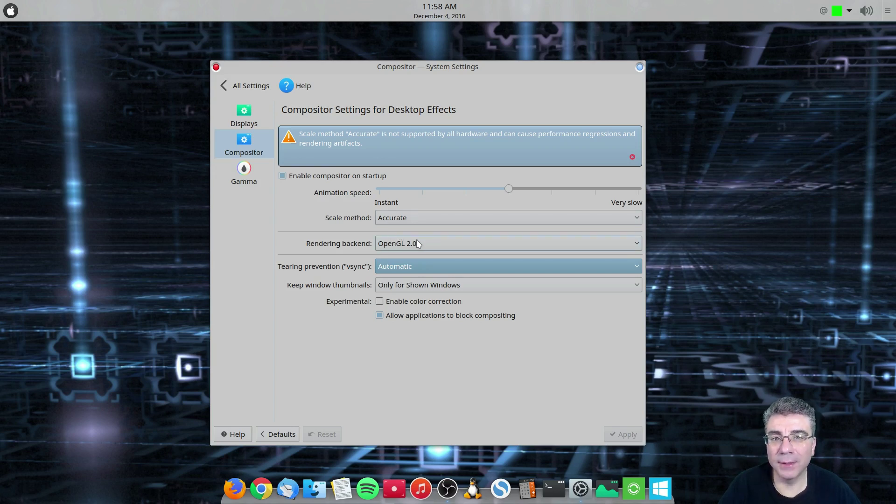
pyautogui.click(405, 285)
pyautogui.click(404, 286)
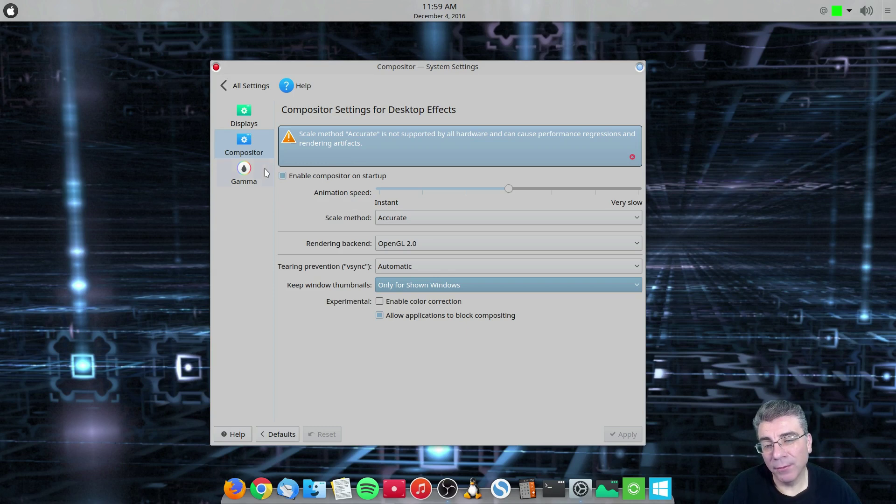
# Step: Preview the RGB Scale and Dark Gray test pictures in Gamma calibration, ending on Gray Scale
pyautogui.click(244, 180)
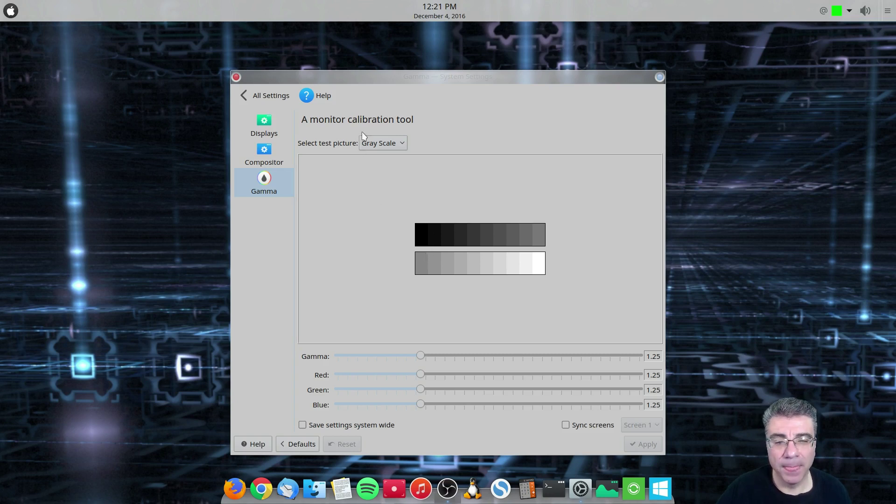
pyautogui.click(382, 142)
pyautogui.click(376, 170)
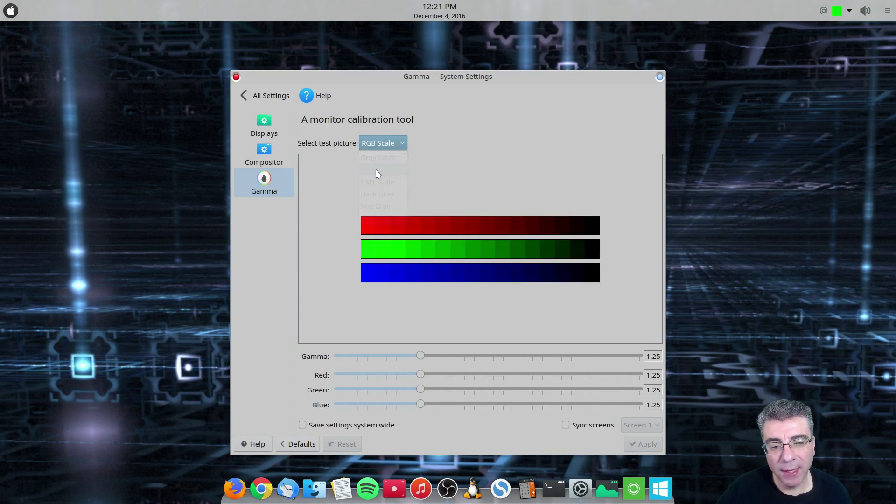
pyautogui.click(390, 142)
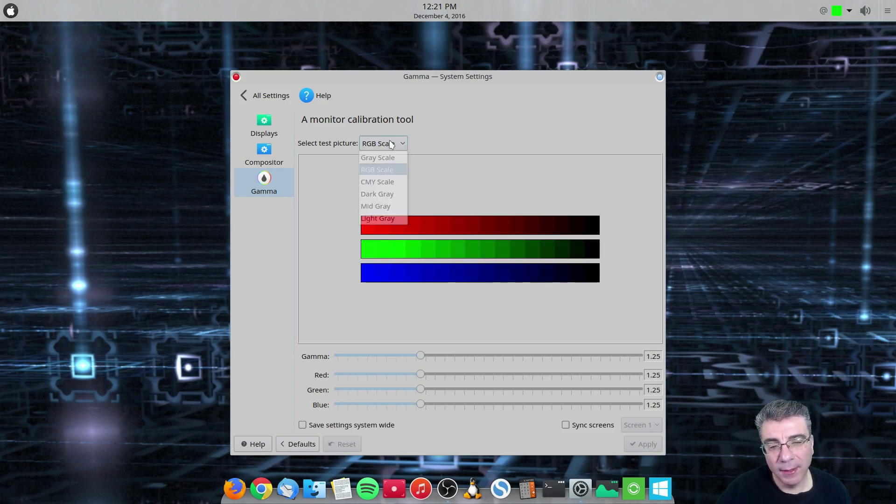
pyautogui.click(377, 194)
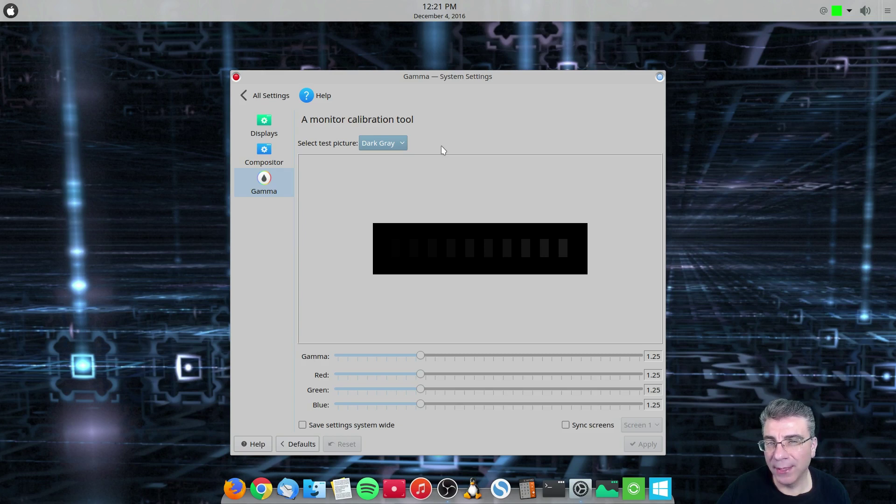
pyautogui.click(403, 144)
pyautogui.click(395, 156)
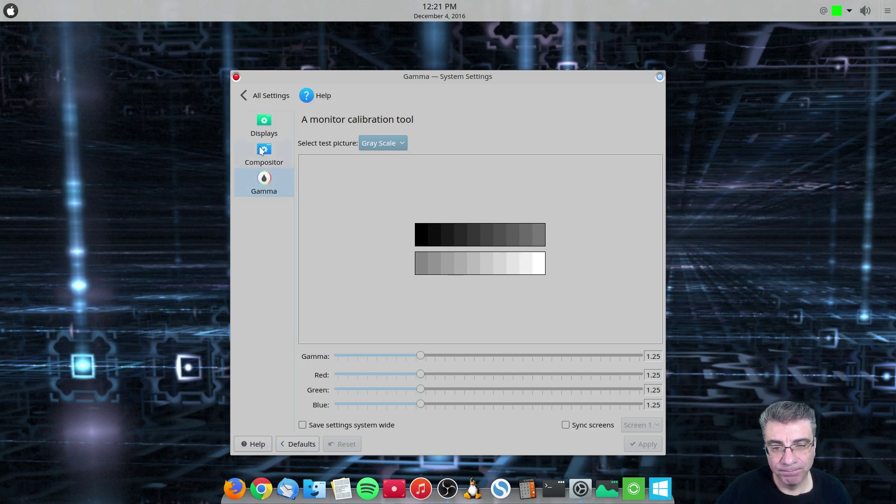
# Step: Leave the Gamma page for the All Settings category overview
pyautogui.click(258, 95)
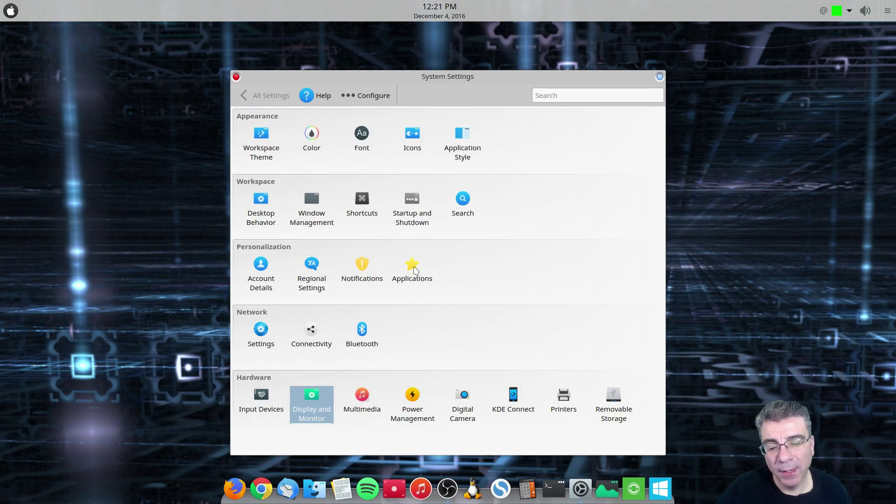
pyautogui.moveTo(362, 396)
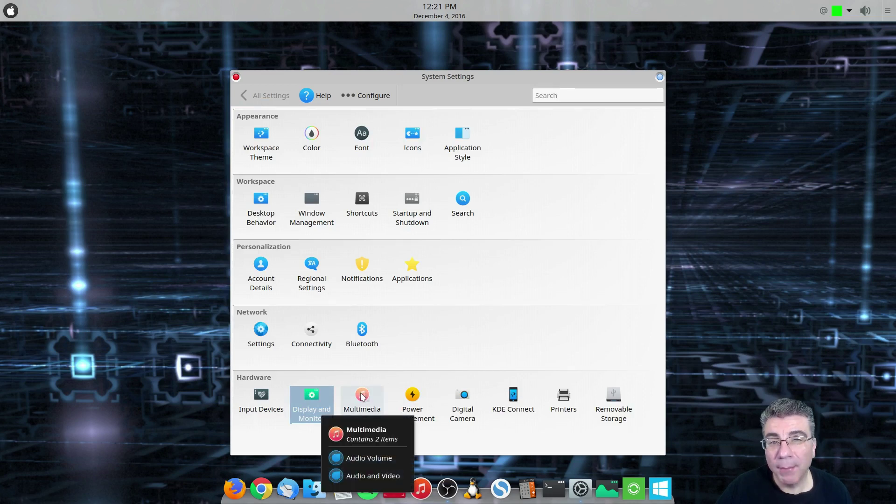